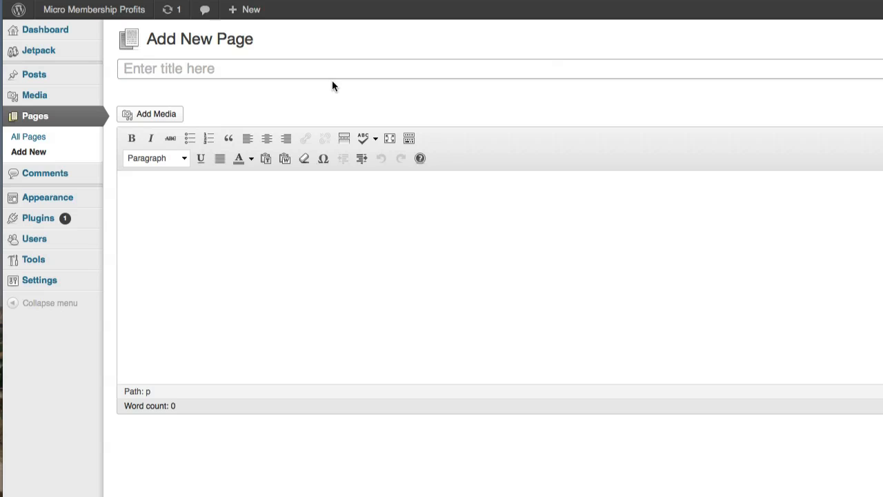
# - Title the new page "Thank You" and set its permalink slug to ty9snf03nnN3-5m-2
pyautogui.write('Thank You')
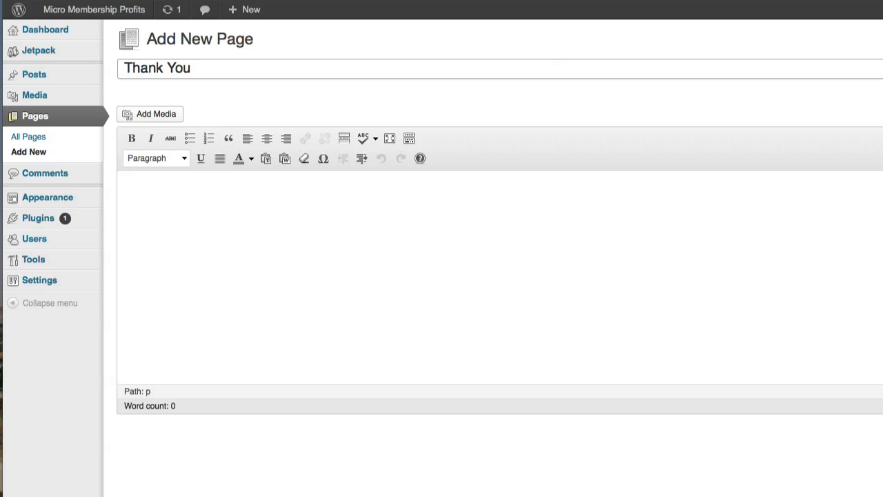
pyautogui.click(342, 232)
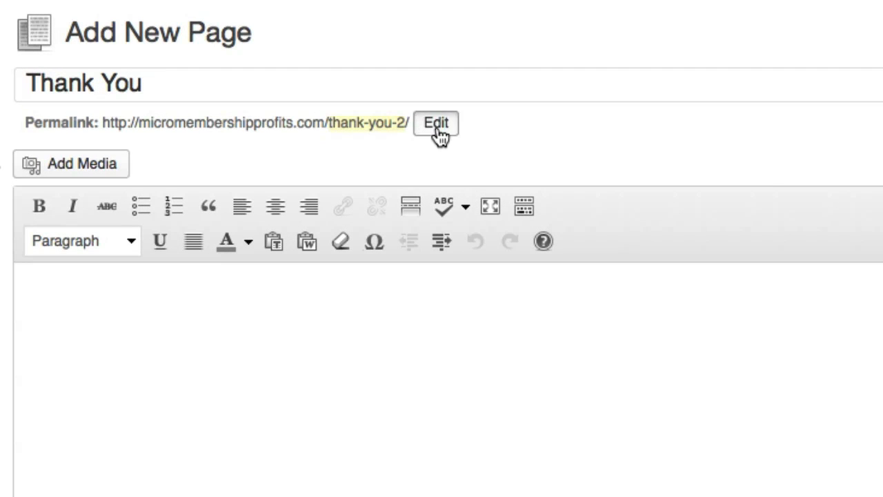
pyautogui.click(437, 128)
pyautogui.moveTo(504, 120); pyautogui.dragTo(285, 112)
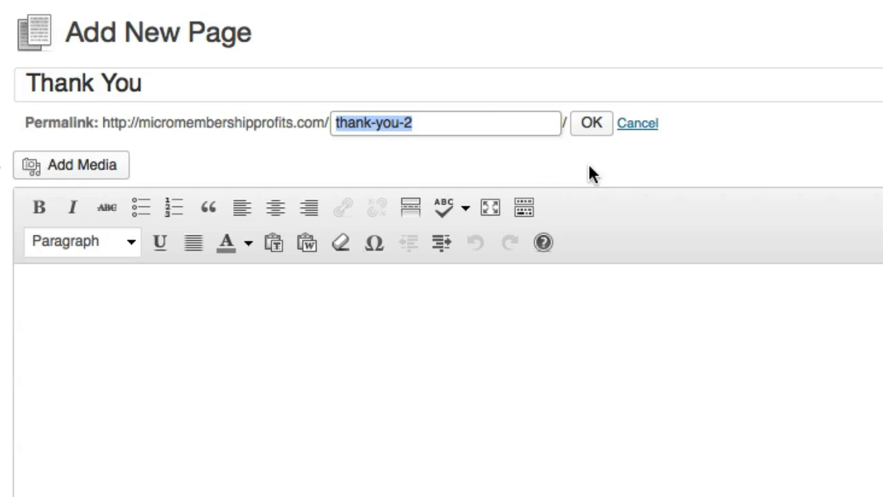
pyautogui.write('ty')
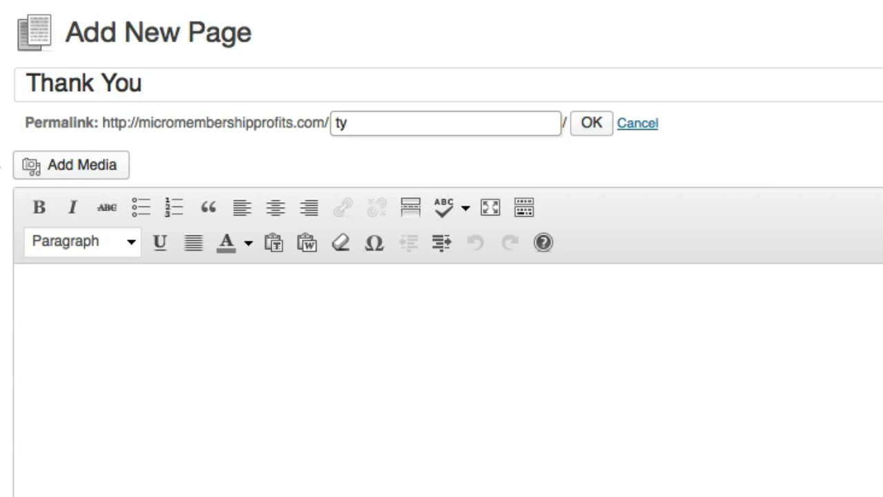
pyautogui.write('9snf03nnN')
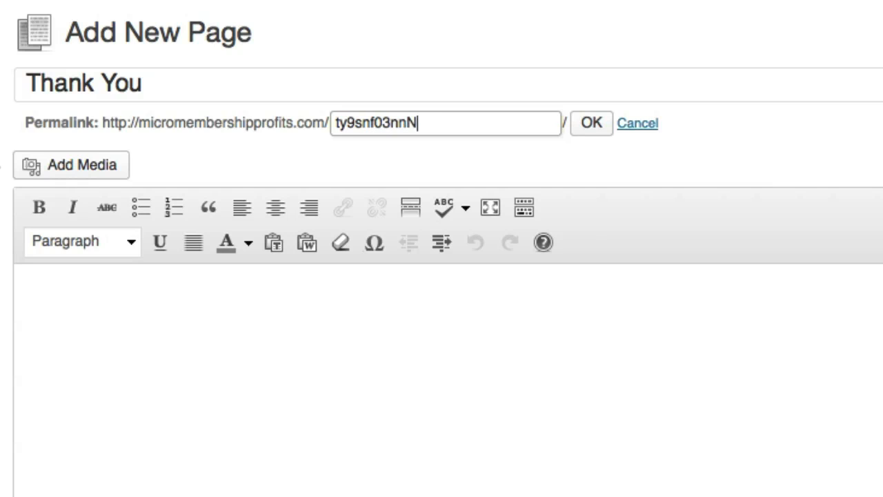
pyautogui.write('3-5m-2')
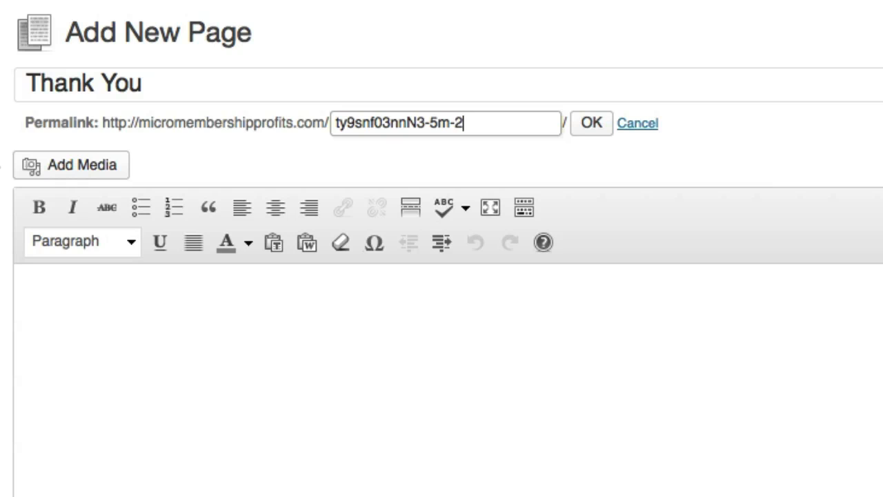
pyautogui.click(592, 124)
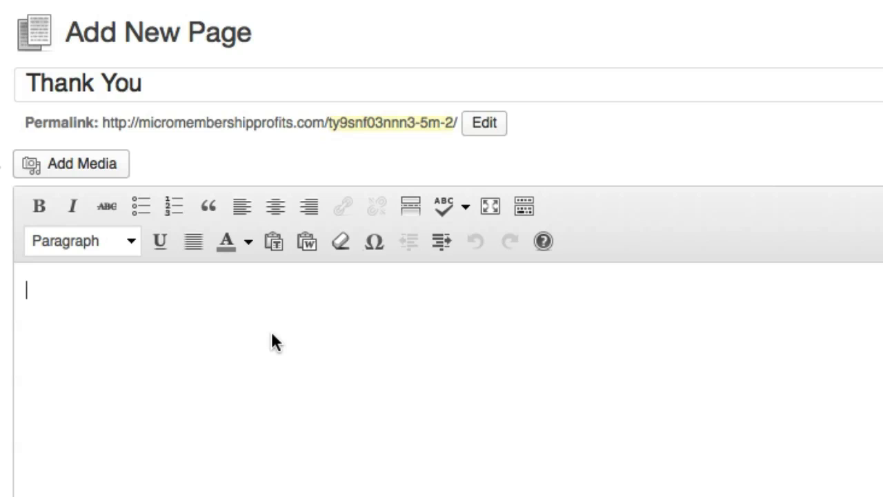
# - Write "Thanks for signing up to the Micro Membership Profits site" as the page's body text
pyautogui.write('Thanks for ')
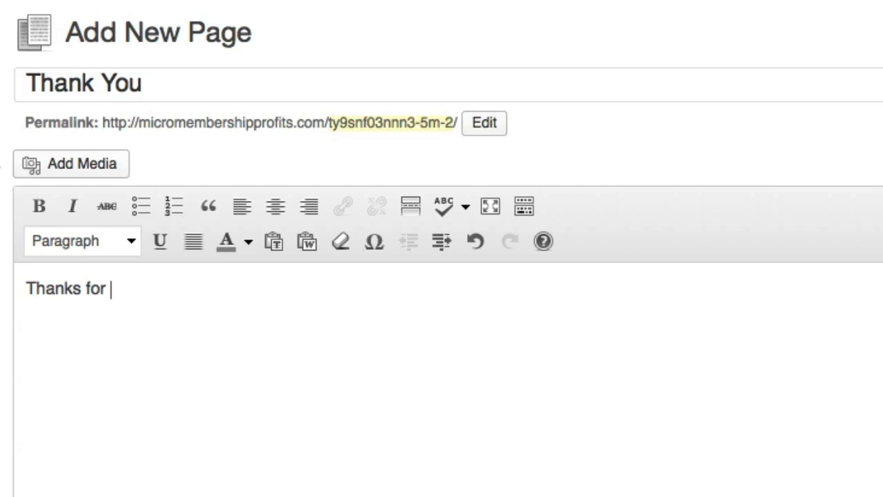
pyautogui.write('signing up to ')
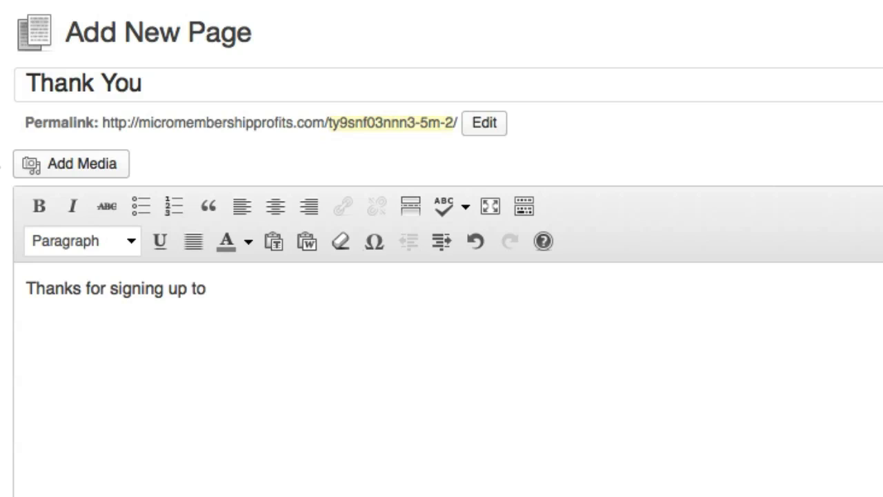
pyautogui.write('Mem')
pyautogui.press('BackSpace')
pyautogui.press('BackSpace')
pyautogui.press('BackSpace')
pyautogui.write('the Micro Membership Profits')
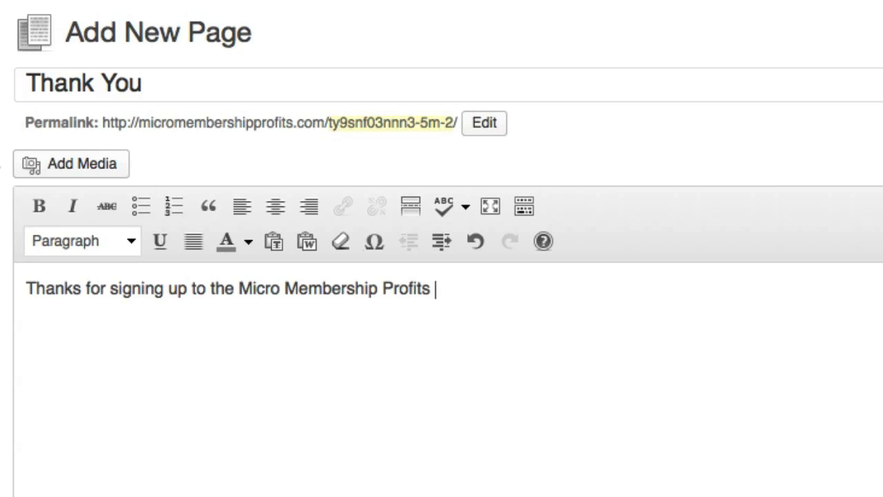
pyautogui.write(' site')
pyautogui.press('Return')
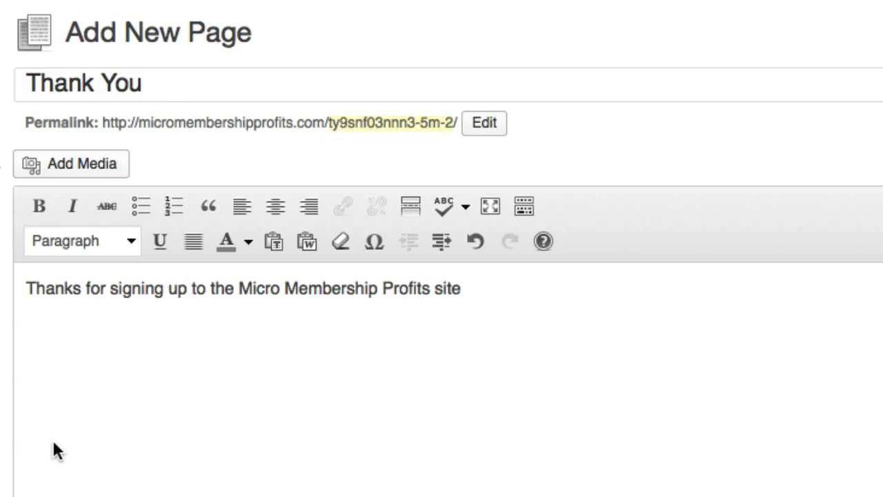
pyautogui.click(25, 288)
pyautogui.click(159, 357)
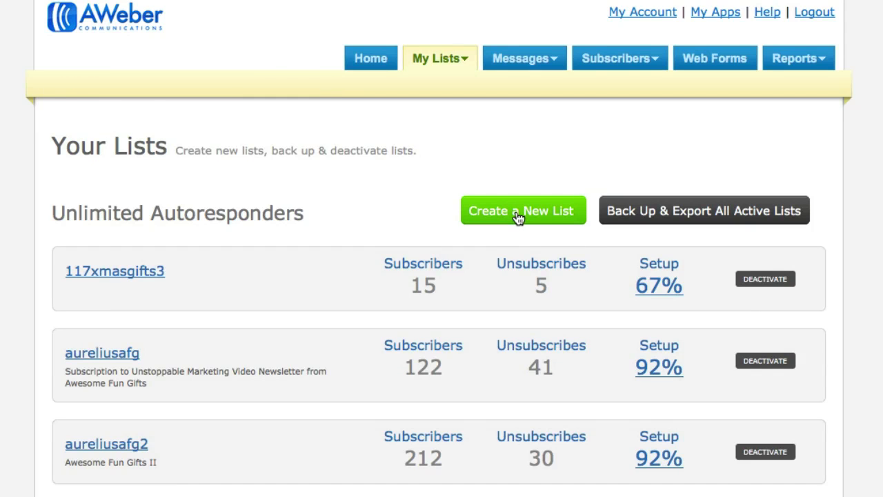
# - In AWeber, create a new list and name it mmp123
pyautogui.click(575, 218)
pyautogui.click(203, 407)
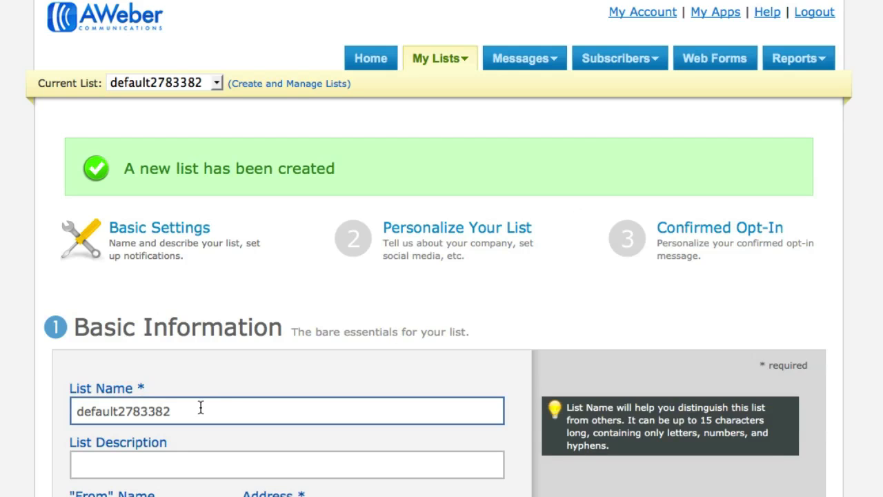
pyautogui.moveTo(222, 410); pyautogui.dragTo(75, 421)
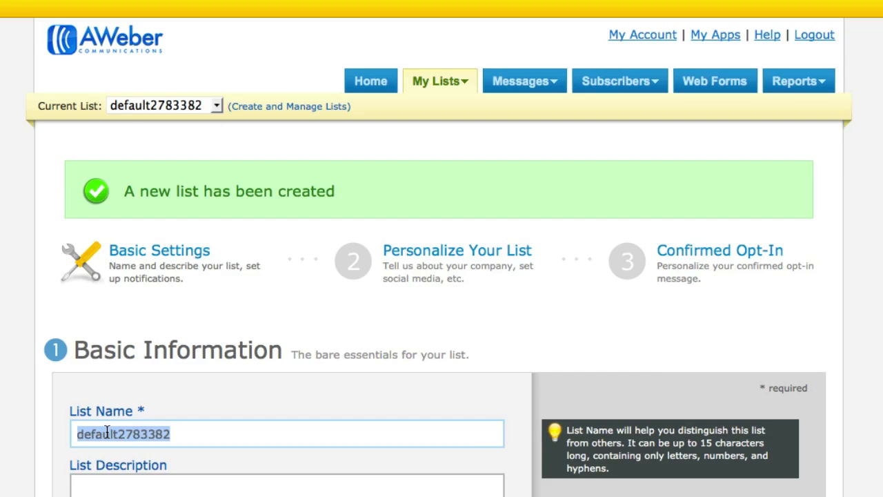
pyautogui.scroll(-5, 107, 431)
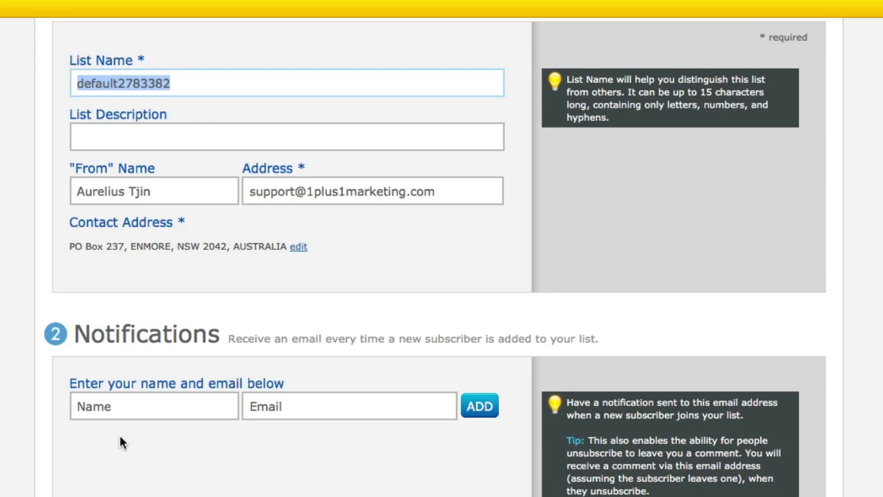
pyautogui.scroll(4, 119, 432)
pyautogui.click(147, 365)
pyautogui.hotkey('shift', 'Tab')
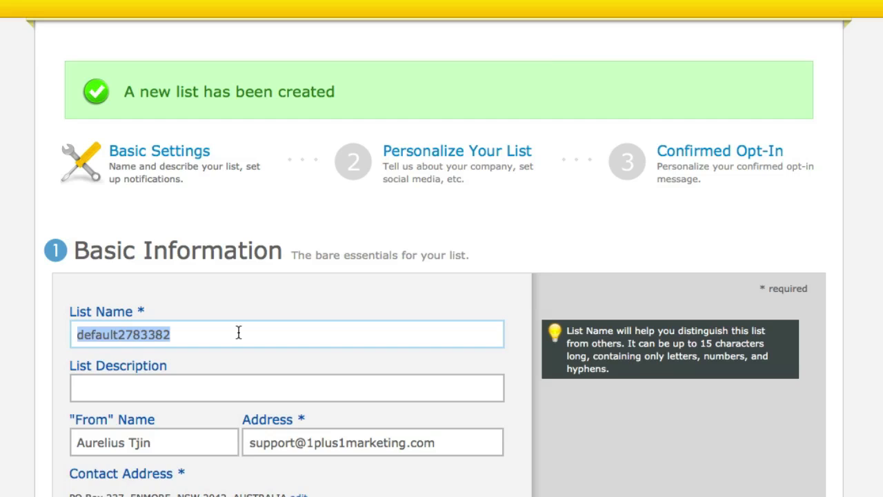
pyautogui.write('mmp123')
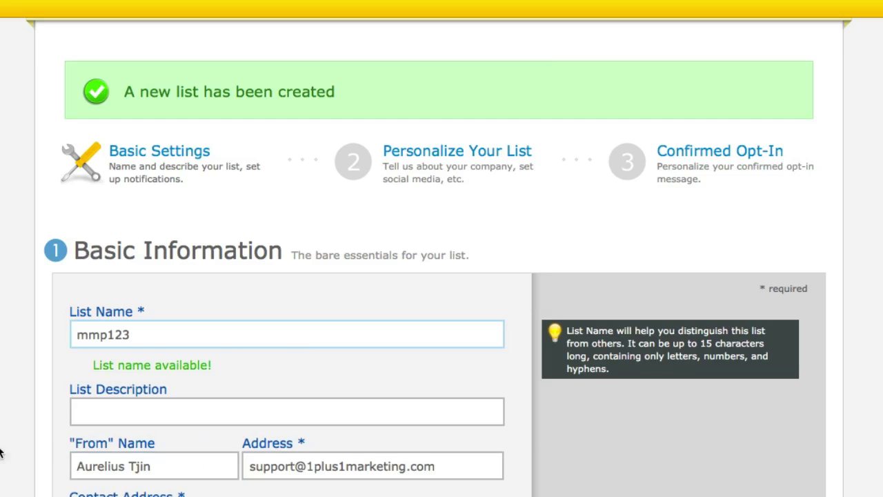
# - Check the description, sender and notification fields of the new list and save its basic settings
pyautogui.click(163, 410)
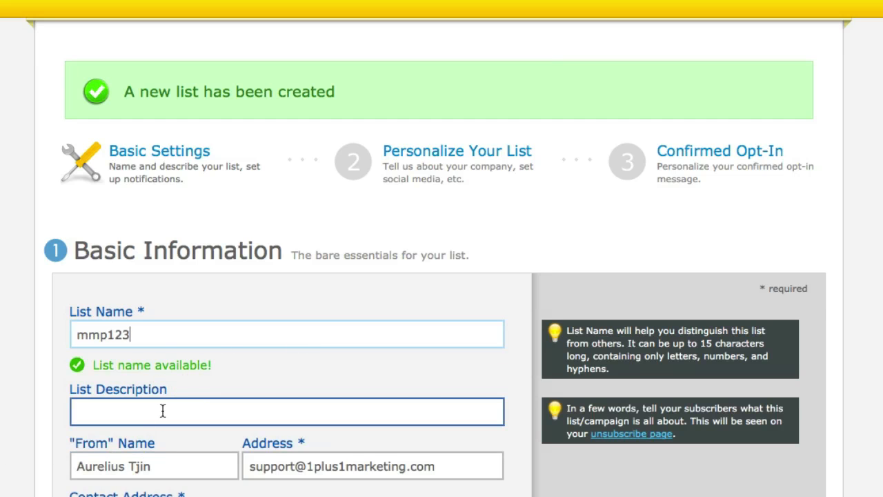
pyautogui.scroll(-2, 316, 429)
pyautogui.click(116, 362)
pyautogui.click(330, 365)
pyautogui.click(256, 445)
pyautogui.scroll(-4, 441, 276)
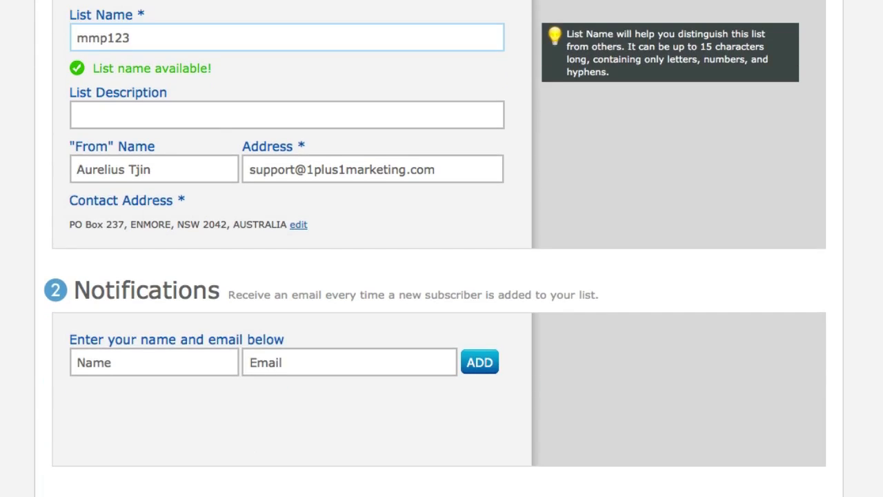
pyautogui.scroll(-1, 441, 276)
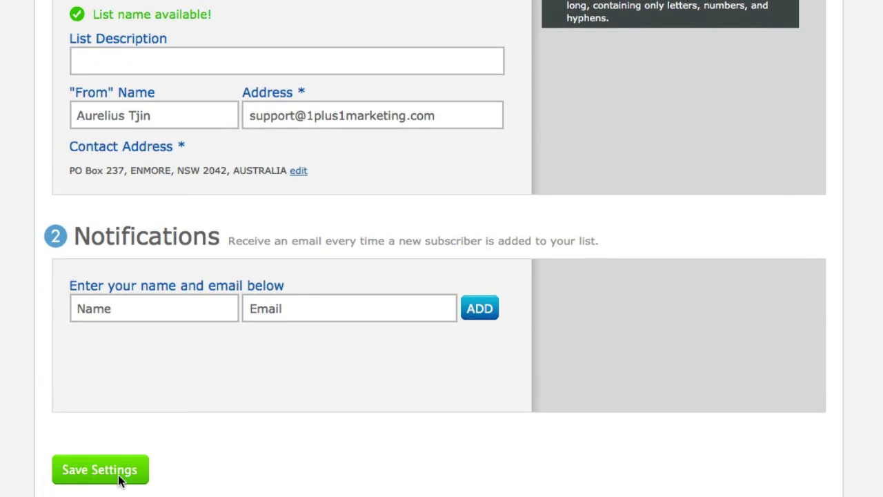
pyautogui.click(105, 471)
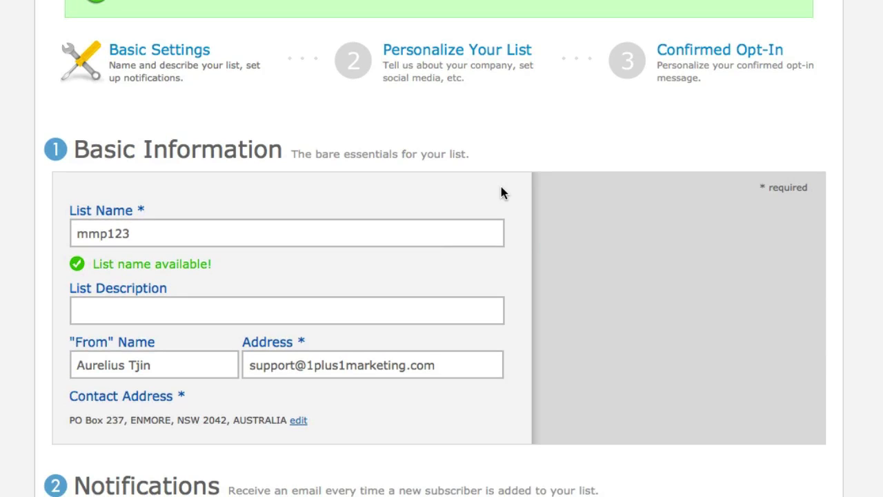
# - Review the company branding and social media sharing options for personalizing the list
pyautogui.click(439, 52)
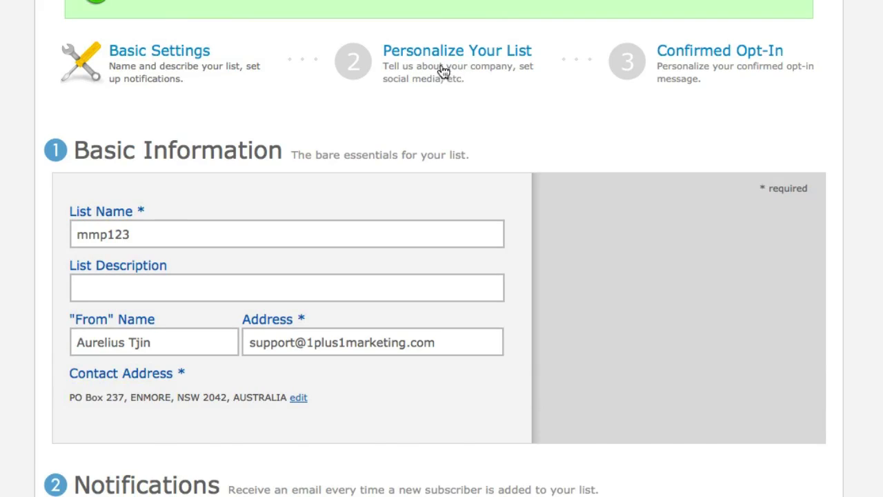
pyautogui.scroll(-5, 289, 248)
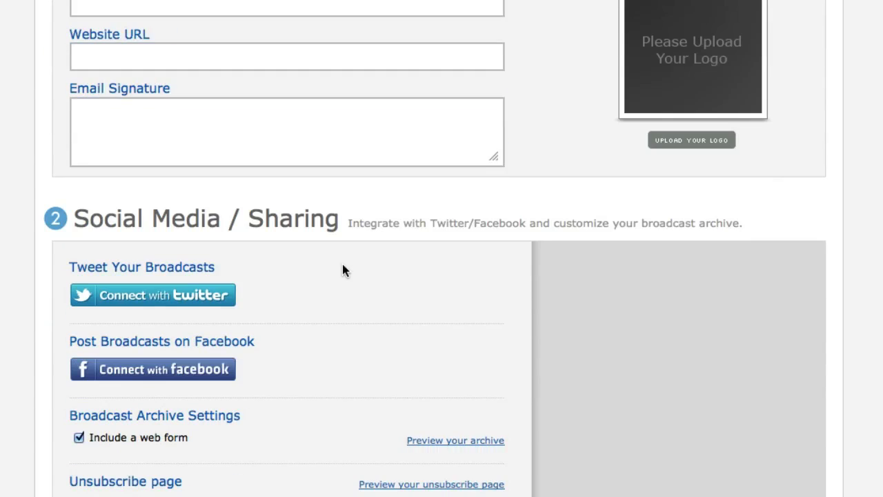
pyautogui.click(343, 104)
pyautogui.scroll(-6, 350, 196)
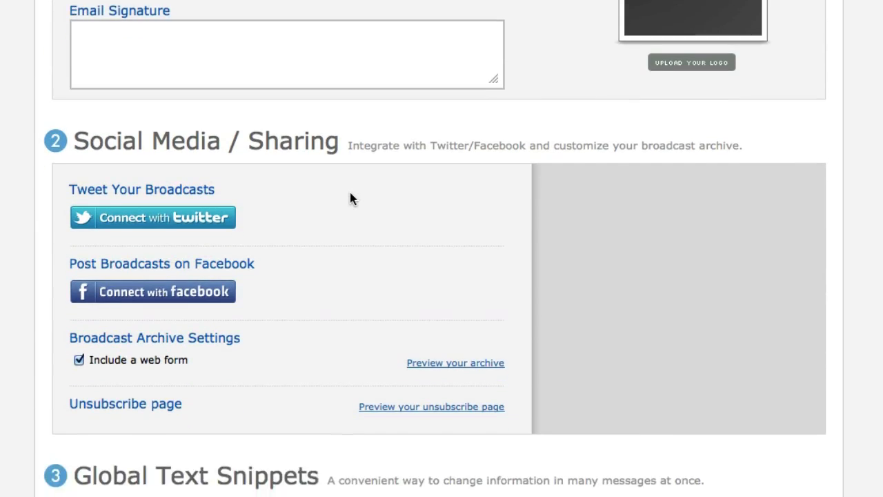
pyautogui.scroll(9, 350, 195)
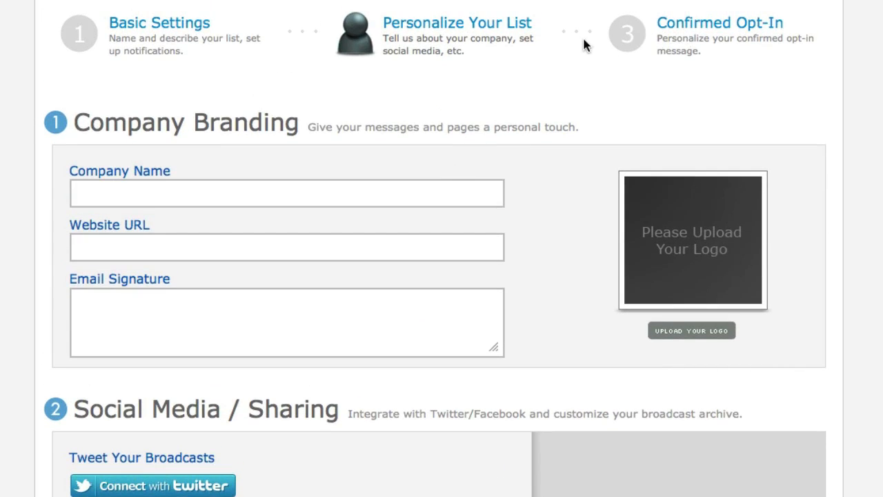
# - Give the list's opt-in confirmation message the custom subject "Confirm your subscription with Micro Membership Profits"
pyautogui.click(676, 25)
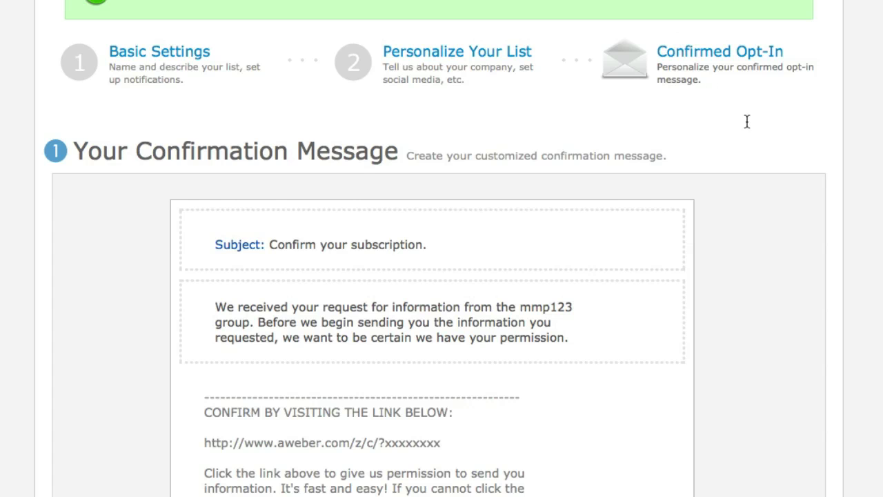
pyautogui.moveTo(584, 239)
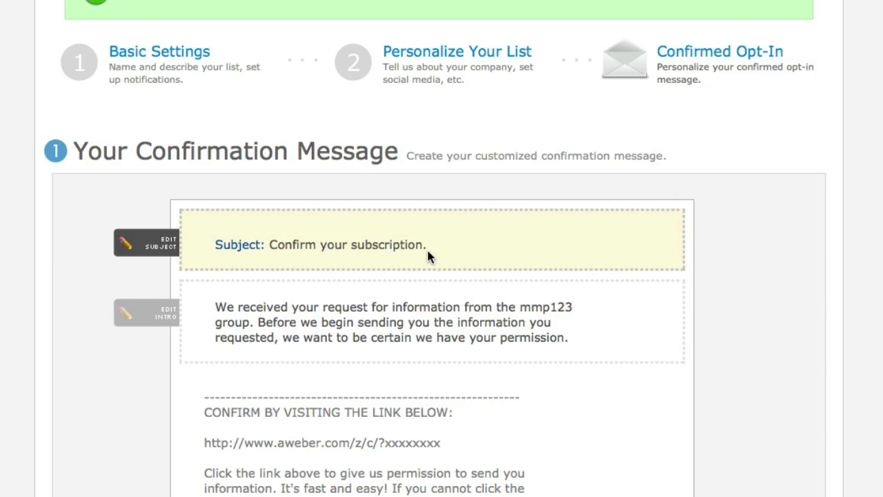
pyautogui.scroll(-1, 427, 250)
pyautogui.scroll(1, 428, 257)
pyautogui.click(161, 247)
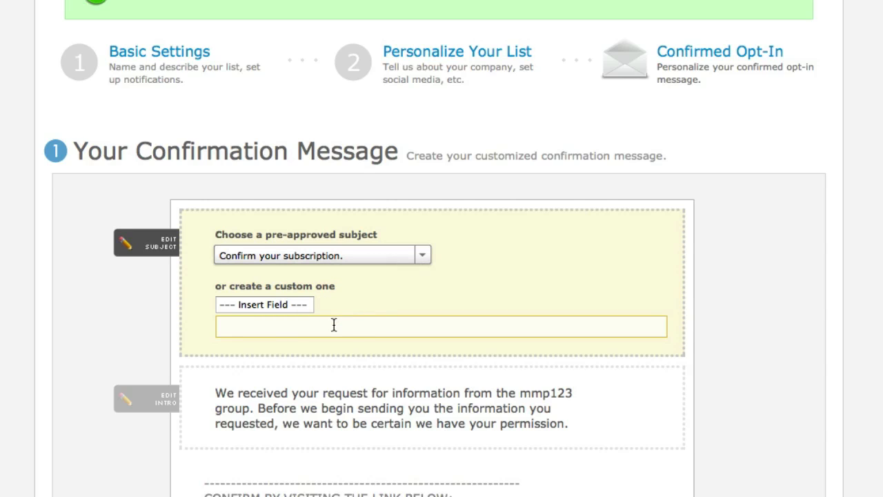
pyautogui.write('Confirm your subscription with Mi')
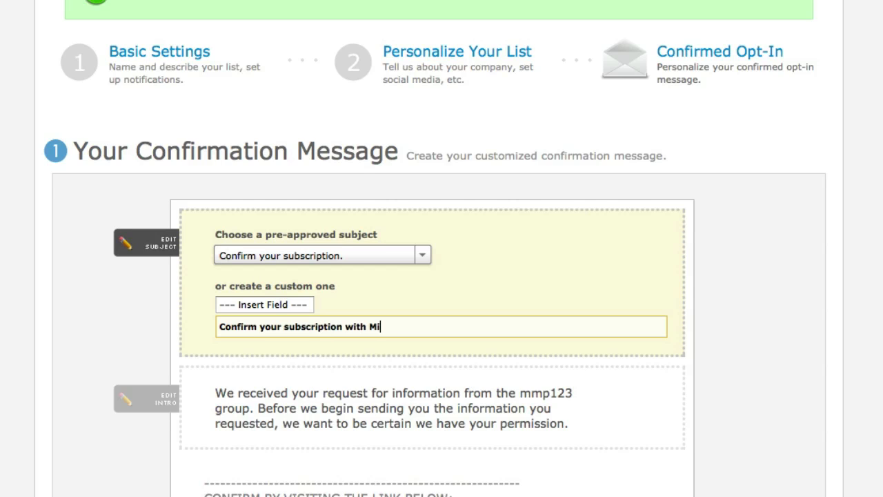
pyautogui.write('cro Membership Profits')
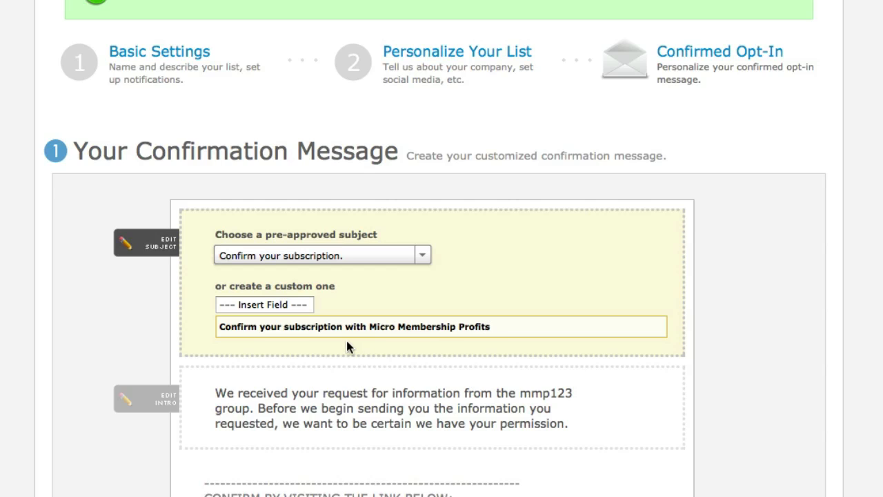
pyautogui.click(356, 343)
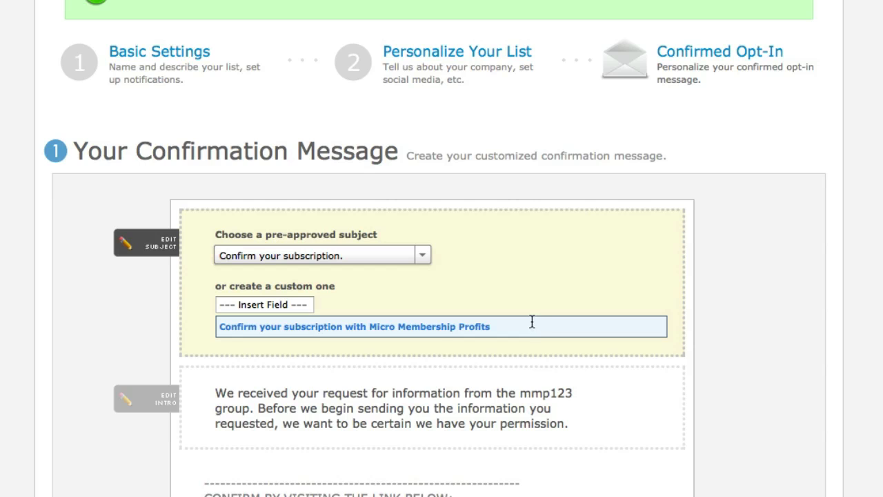
pyautogui.click(821, 390)
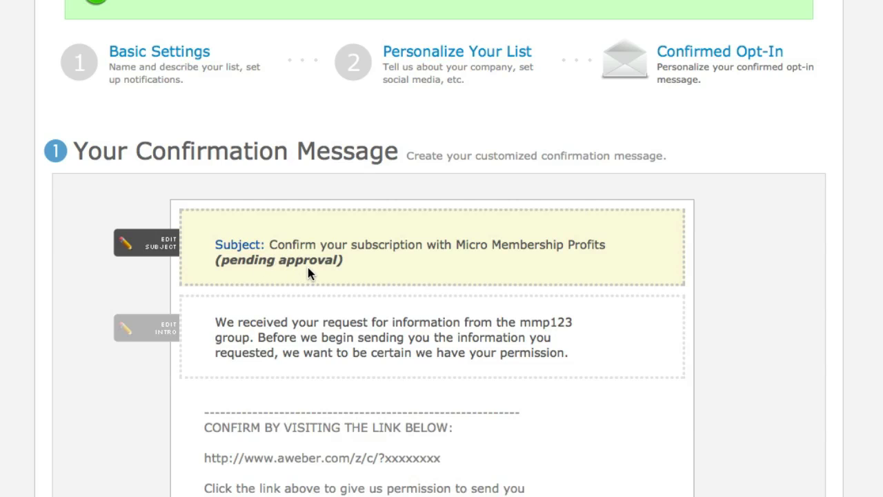
# - Replace the confirmation message's intro with "To get access to the Micro membership Profits content, please click the confirmation link below."
pyautogui.scroll(-4, 442, 291)
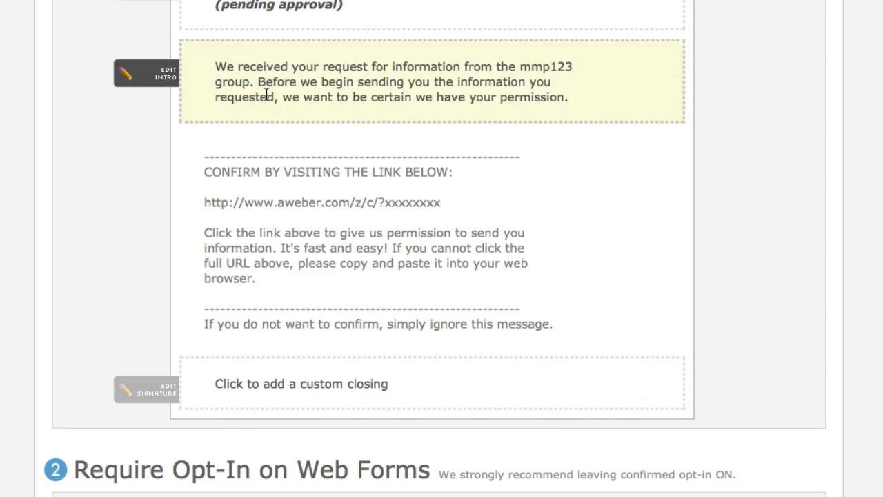
pyautogui.click(219, 67)
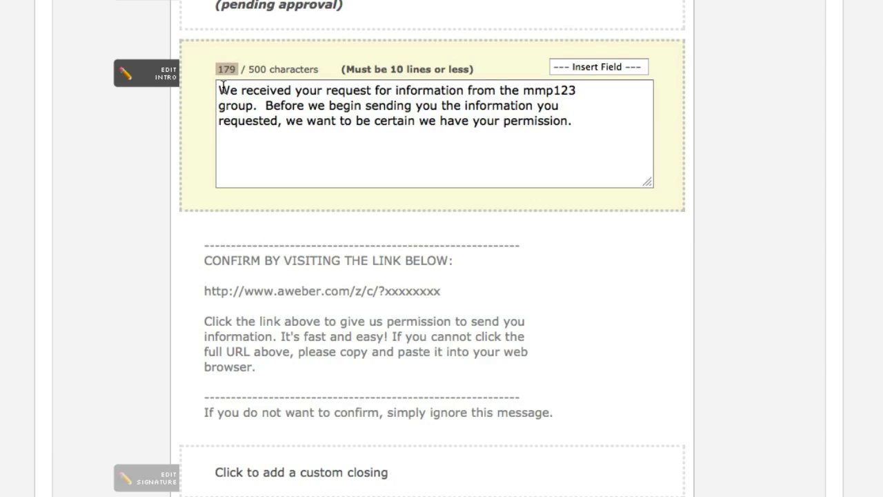
pyautogui.moveTo(218, 90); pyautogui.dragTo(654, 129)
pyautogui.write('To')
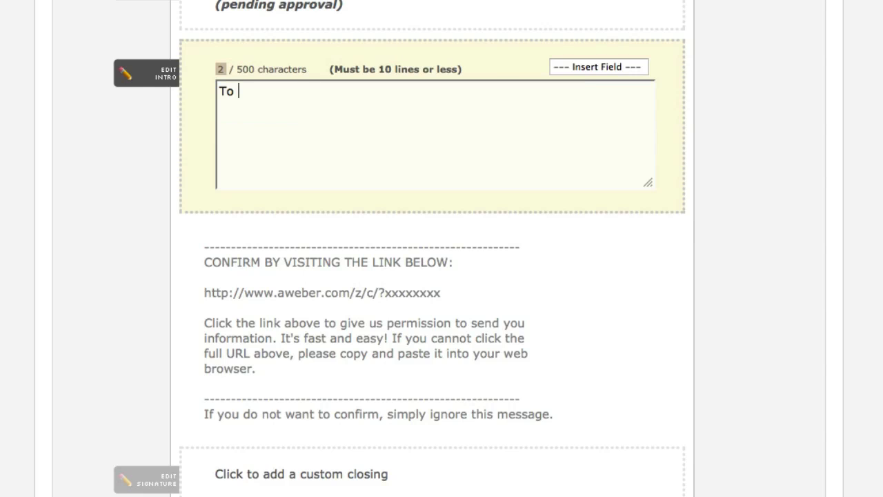
pyautogui.write(' make')
pyautogui.press('BackSpace')
pyautogui.press('BackSpace')
pyautogui.press('BackSpace')
pyautogui.press('BackSpace')
pyautogui.write('s')
pyautogui.press('BackSpace')
pyautogui.write('get access to the')
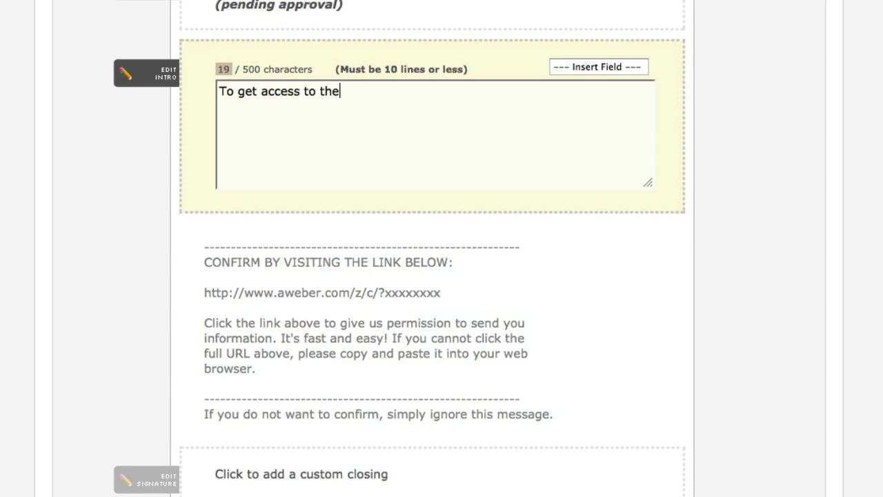
pyautogui.write(' Micro membership')
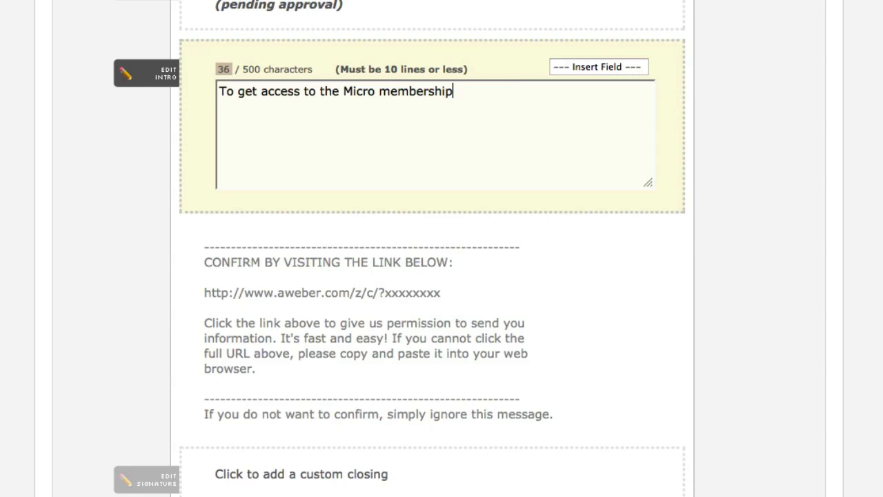
pyautogui.write(' Profits con')
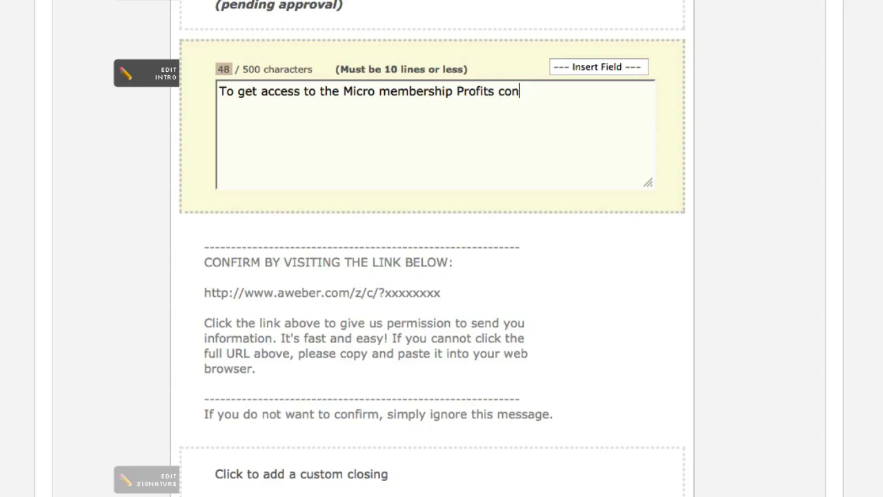
pyautogui.write('tent, please m')
pyautogui.press('BackSpace')
pyautogui.write('click the confirmation')
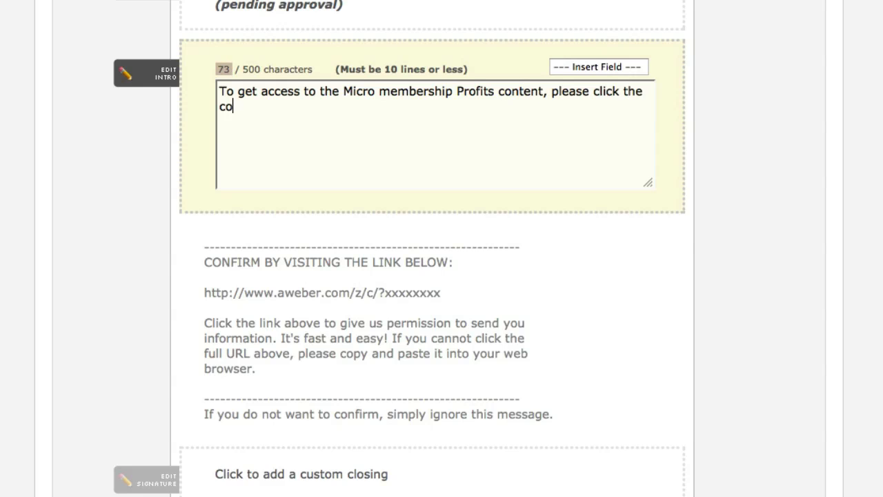
pyautogui.write(' link below.')
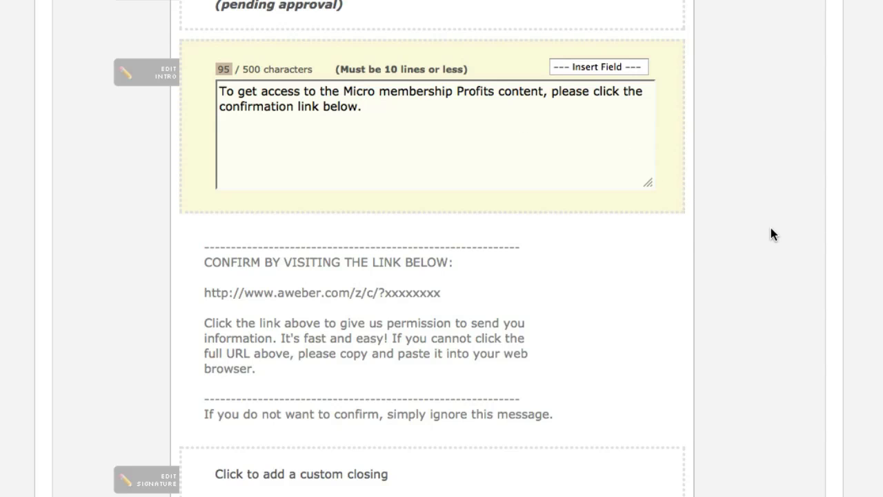
# - Review the confirmation message, opt-in requirement and success page sections, and save the confirmed opt-in settings without a success page URL
pyautogui.scroll(-10, 771, 227)
pyautogui.scroll(6, 772, 229)
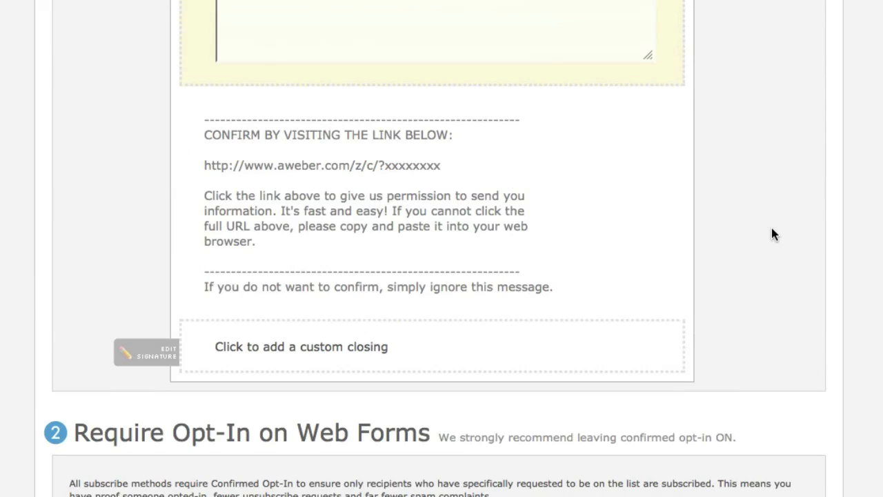
pyautogui.scroll(5, 773, 230)
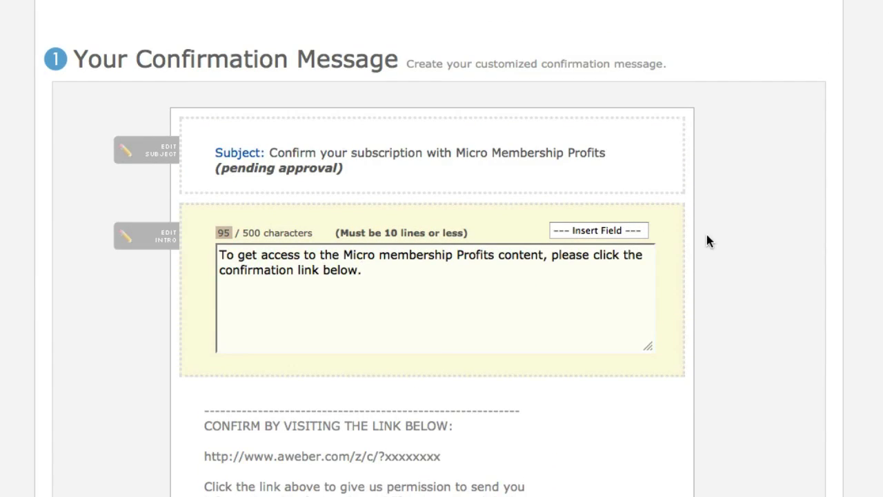
pyautogui.scroll(-10, 741, 269)
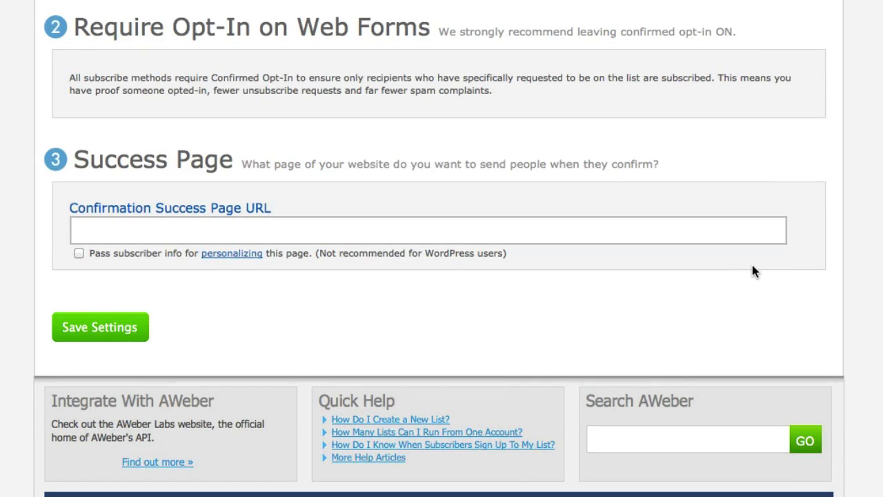
pyautogui.scroll(3, 761, 262)
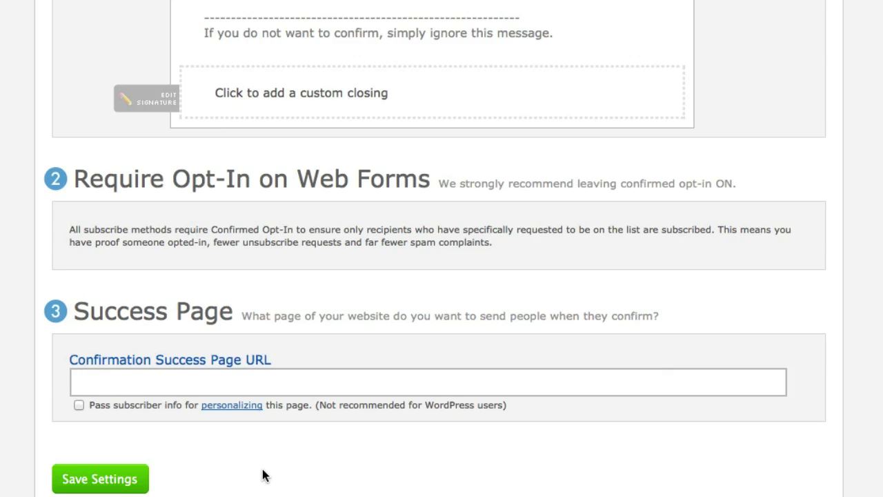
pyautogui.scroll(8, 263, 473)
pyautogui.scroll(-9, 262, 474)
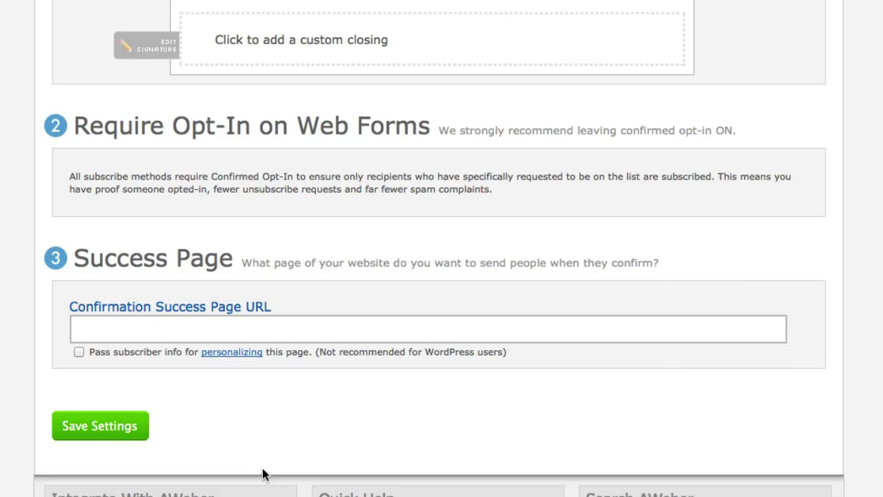
pyautogui.click(228, 332)
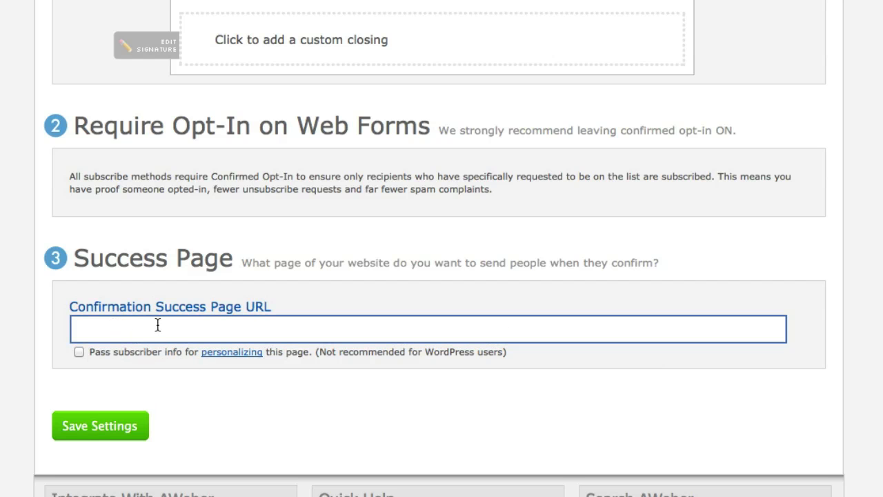
pyautogui.scroll(10, 292, 335)
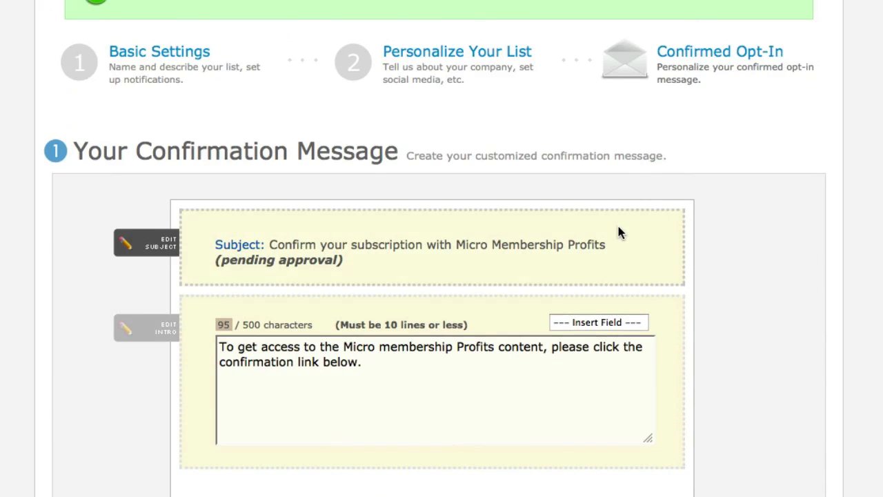
pyautogui.scroll(-10, 617, 230)
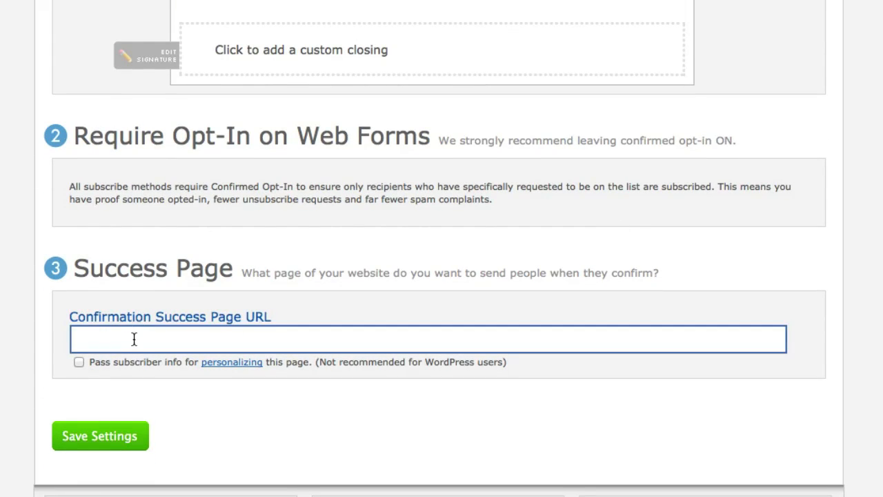
pyautogui.click(98, 445)
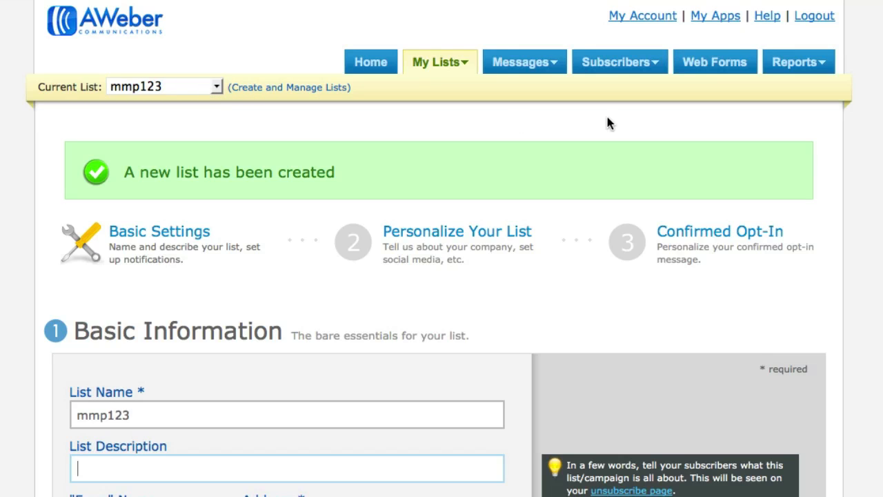
# - Start a new web form for the mmp123 list, and preview the Eatery template's color options before closing the preview
pyautogui.click(714, 69)
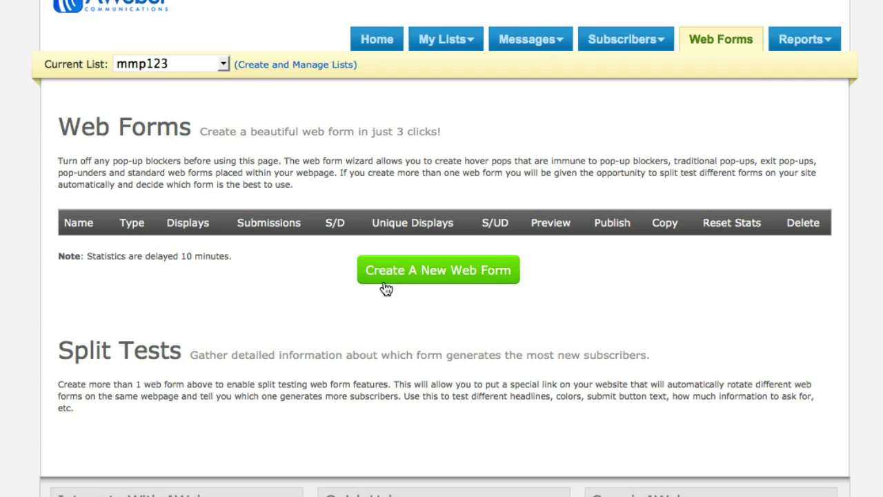
pyautogui.click(482, 282)
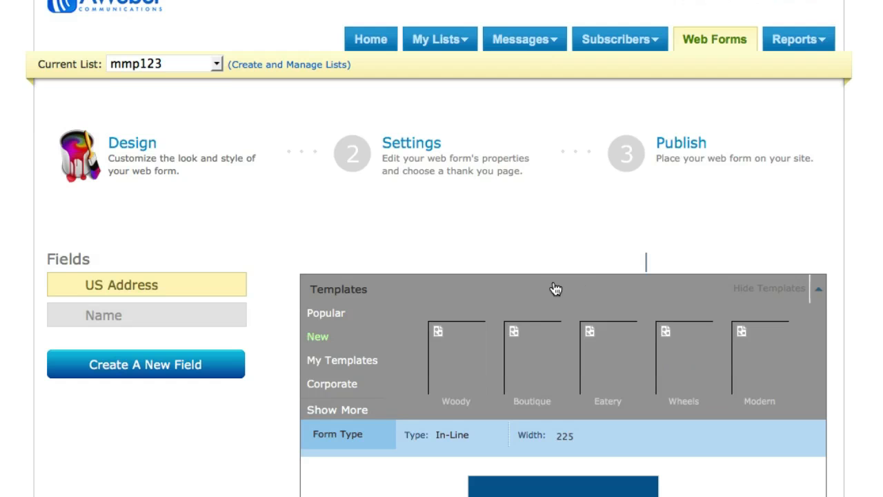
pyautogui.scroll(-3, 419, 310)
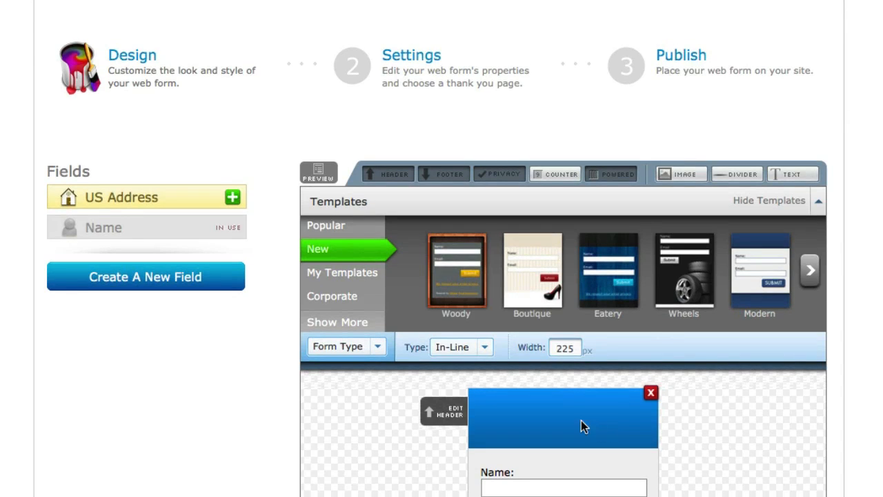
pyautogui.click(616, 284)
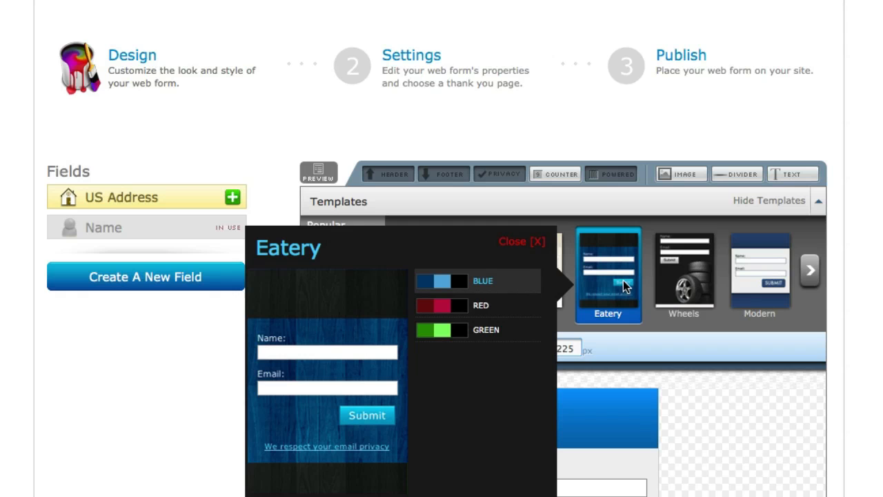
pyautogui.click(519, 243)
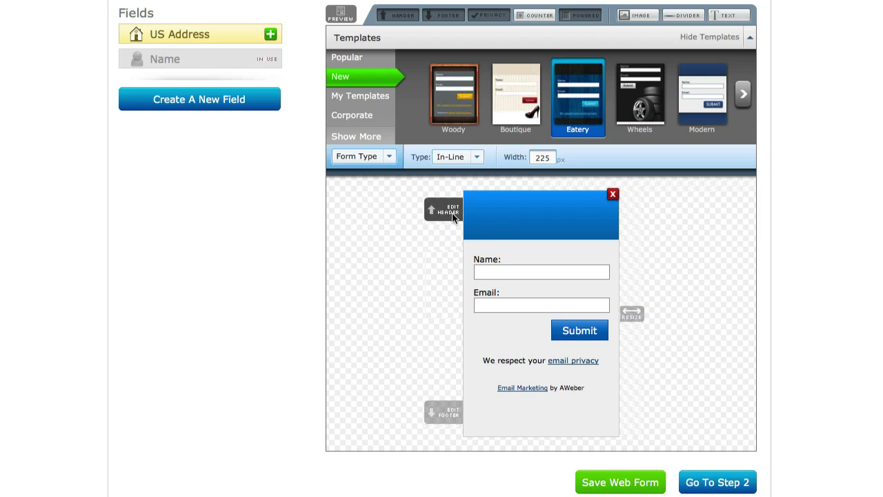
# - Remove the header, the Email Marketing by AWeber line, the email privacy line and the footer from the web form
pyautogui.click(612, 196)
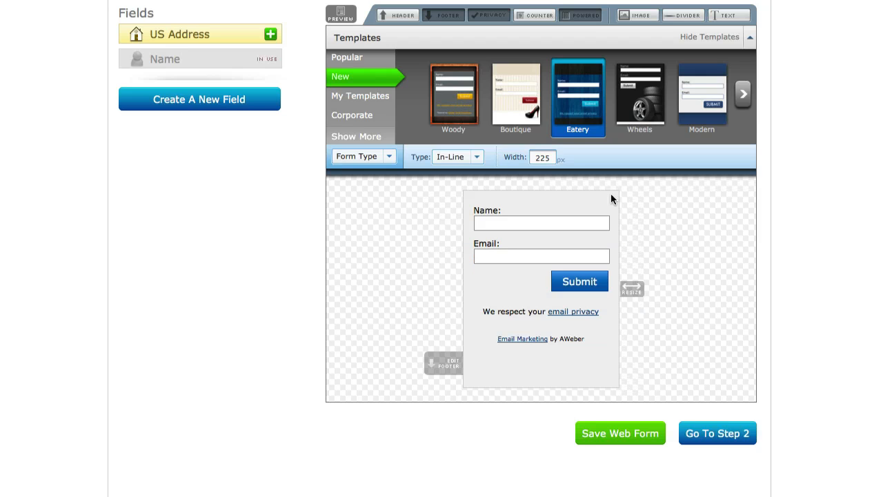
pyautogui.moveTo(572, 341)
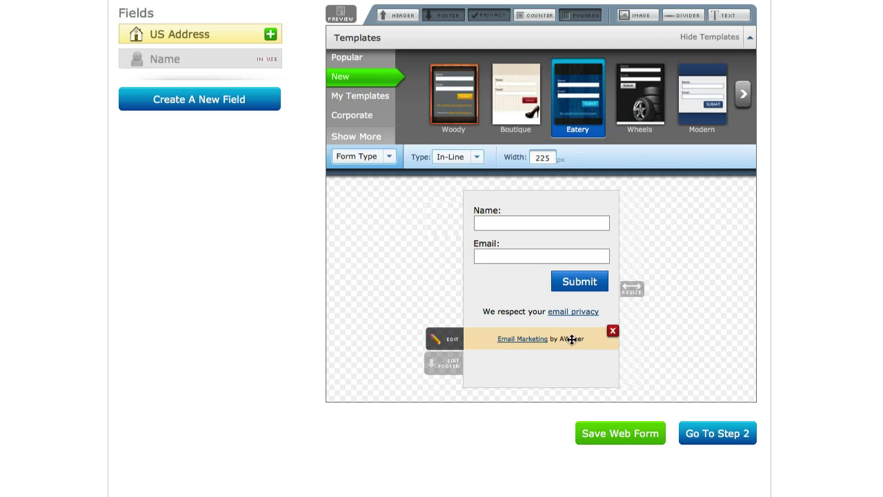
pyautogui.click(612, 331)
pyautogui.moveTo(605, 315)
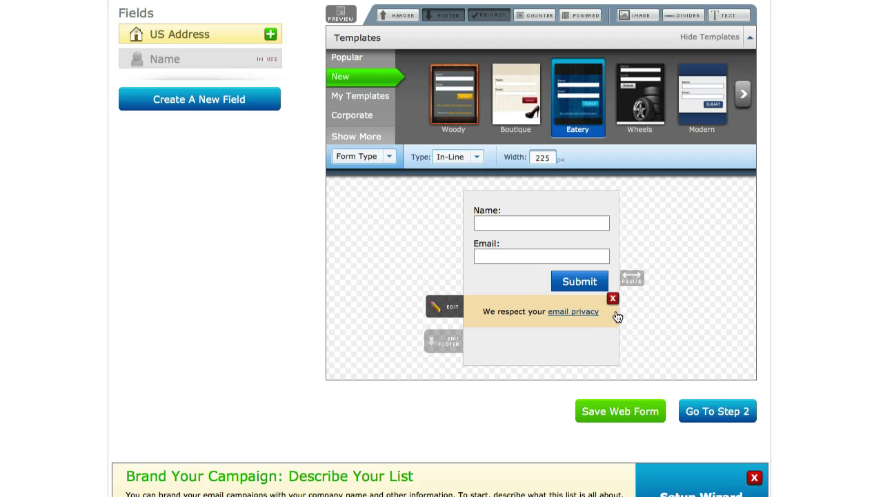
pyautogui.click(613, 304)
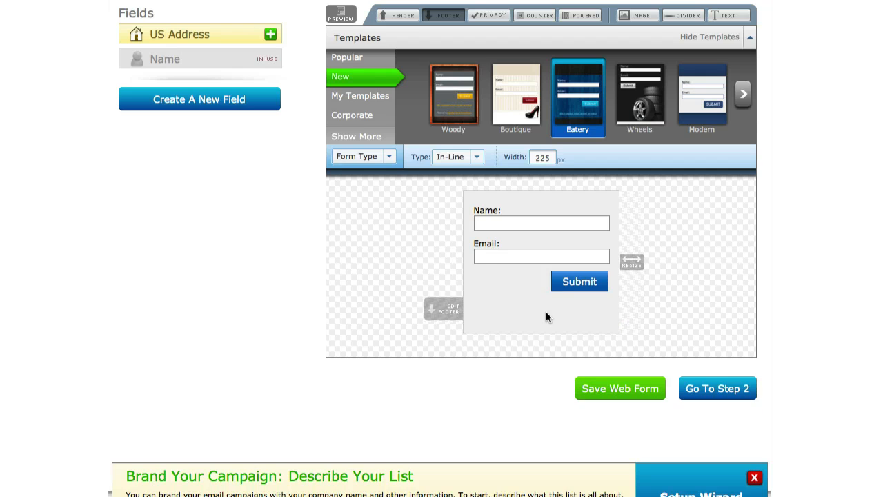
pyautogui.moveTo(616, 321)
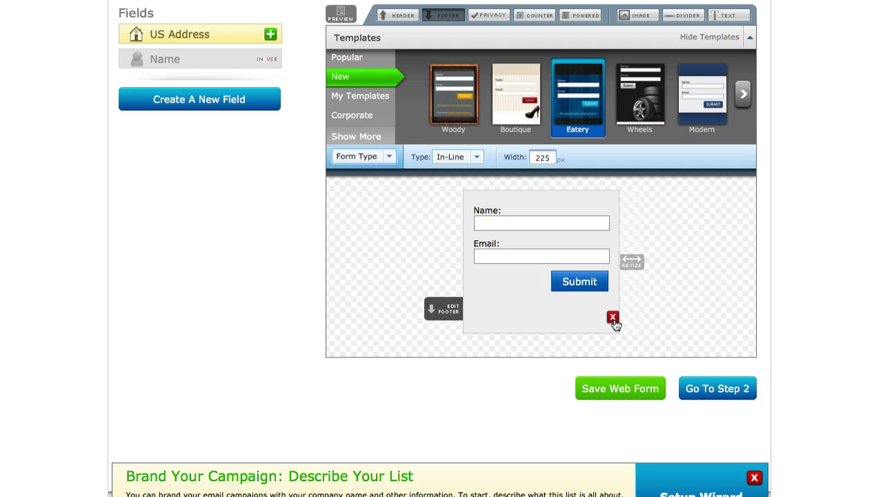
pyautogui.click(614, 320)
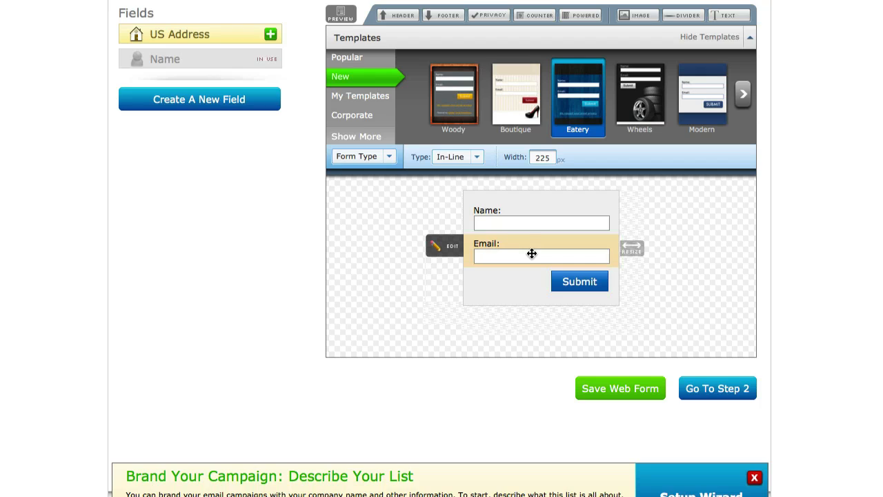
pyautogui.moveTo(508, 223)
pyautogui.moveTo(504, 242)
pyautogui.scroll(2, 518, 237)
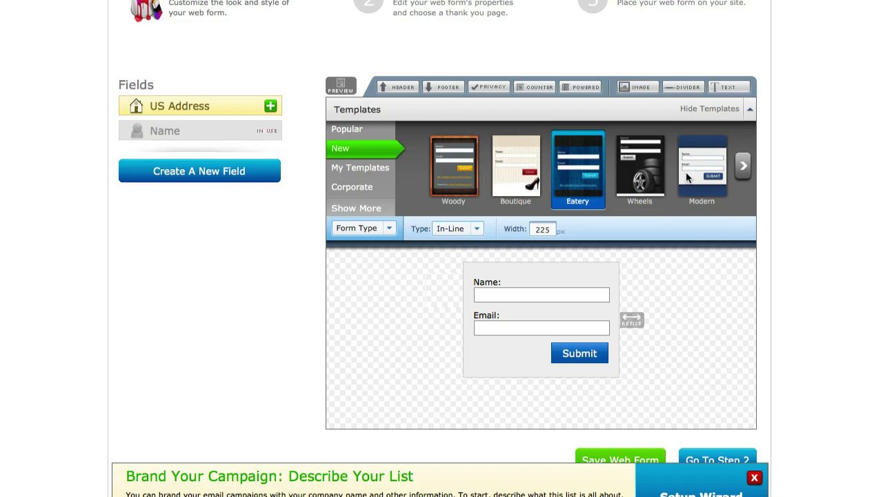
pyautogui.scroll(-2, 683, 172)
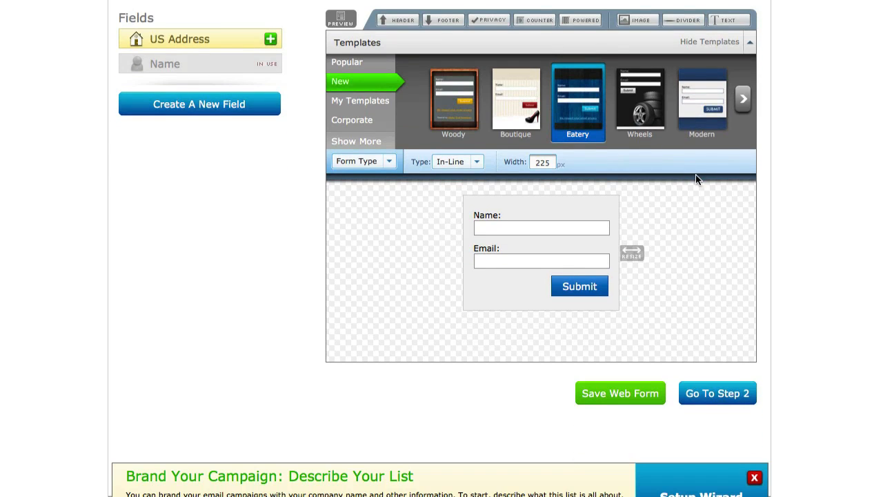
pyautogui.scroll(2, 695, 174)
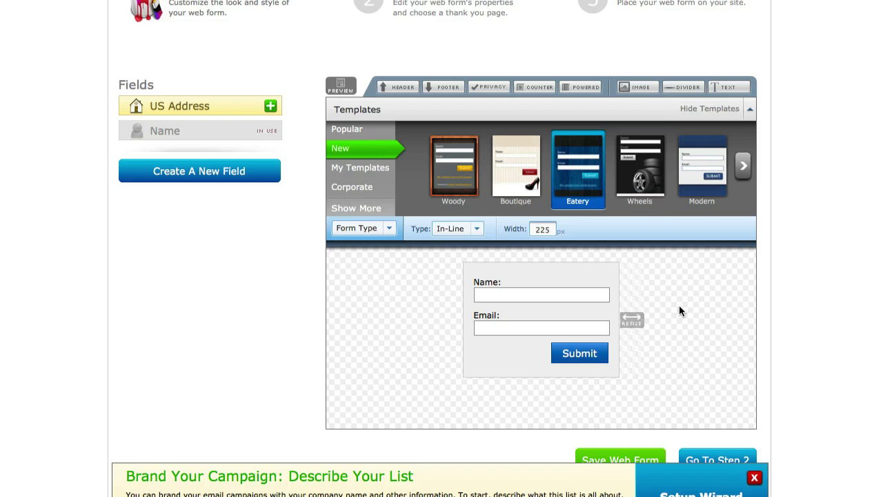
pyautogui.scroll(-1, 679, 304)
pyautogui.scroll(-4, 679, 310)
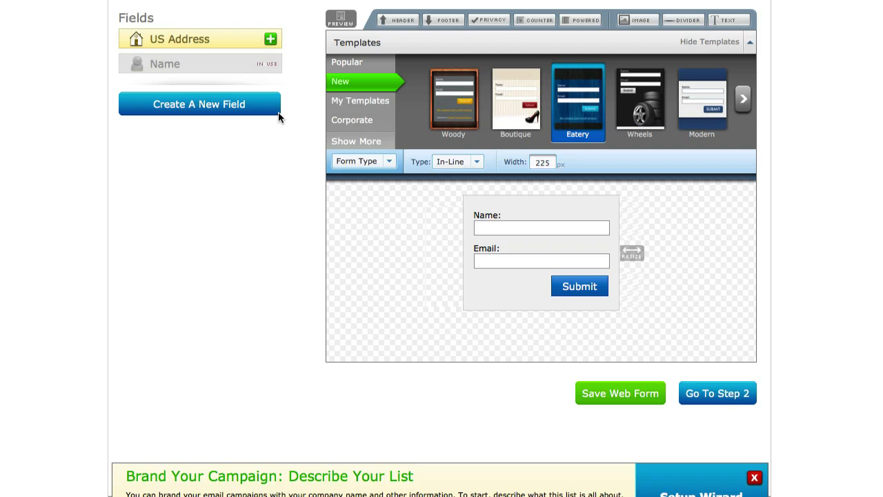
# - Add a custom field named "PayPal address" to the web form below the email field
pyautogui.moveTo(508, 282)
pyautogui.moveTo(485, 258)
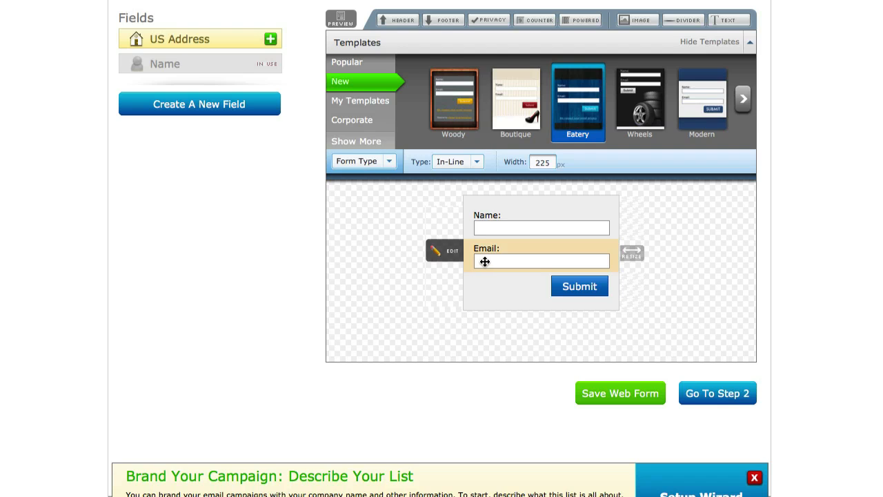
pyautogui.click(196, 110)
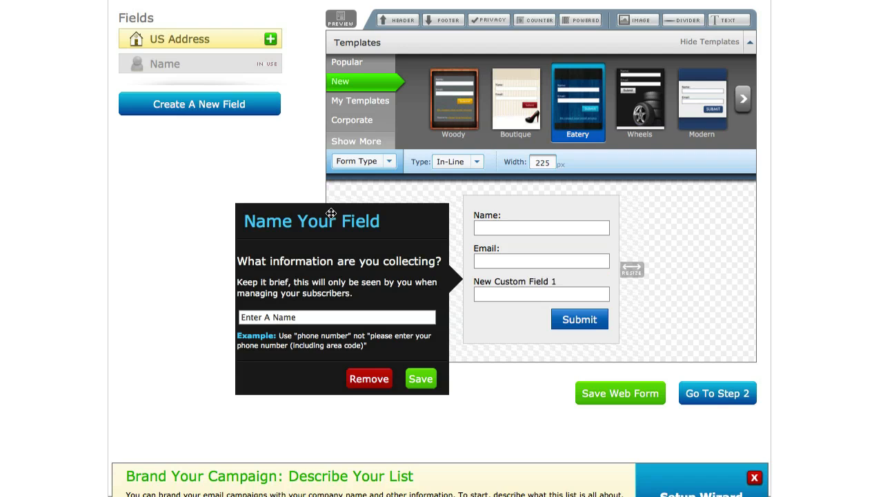
pyautogui.click(335, 319)
pyautogui.write('PayPal address:')
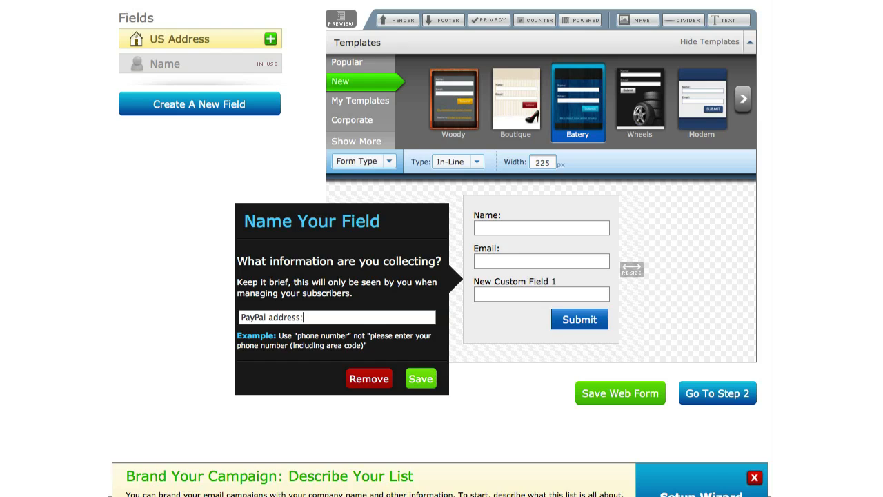
pyautogui.click(420, 379)
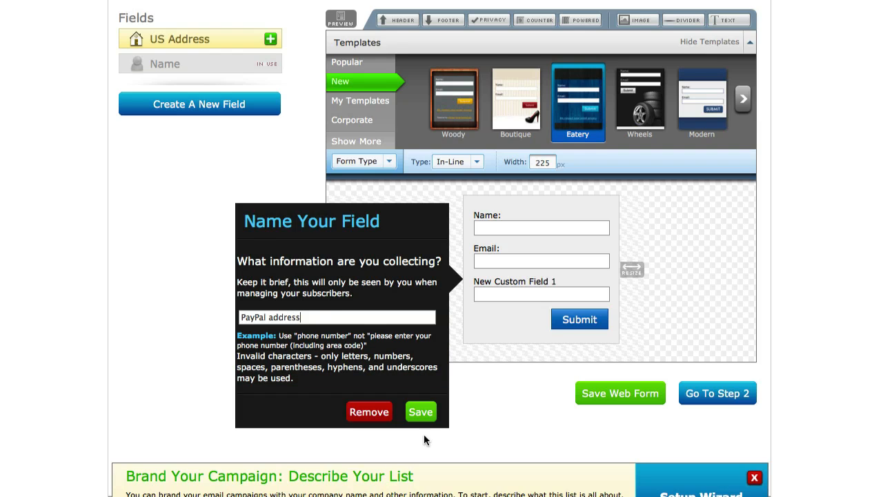
pyautogui.click(420, 412)
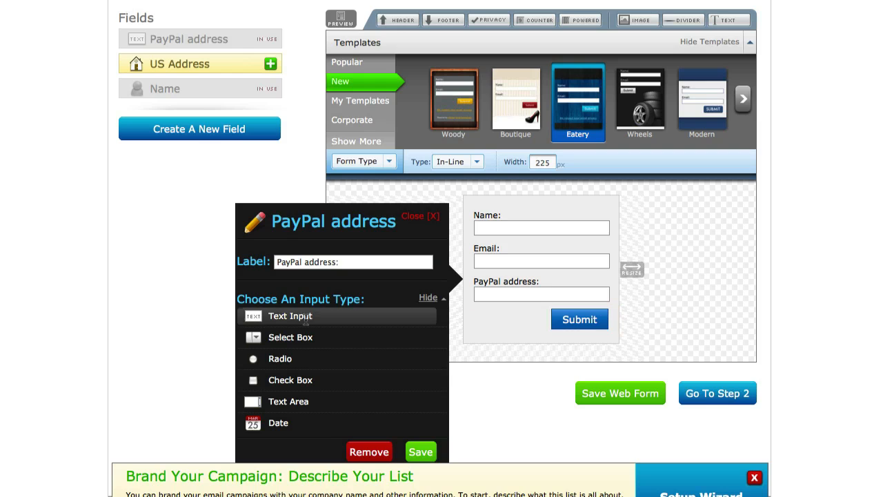
pyautogui.click(419, 216)
# - Keep Text Input as the PayPal address field's input type, mark the field as required and save it
pyautogui.scroll(-1, 510, 290)
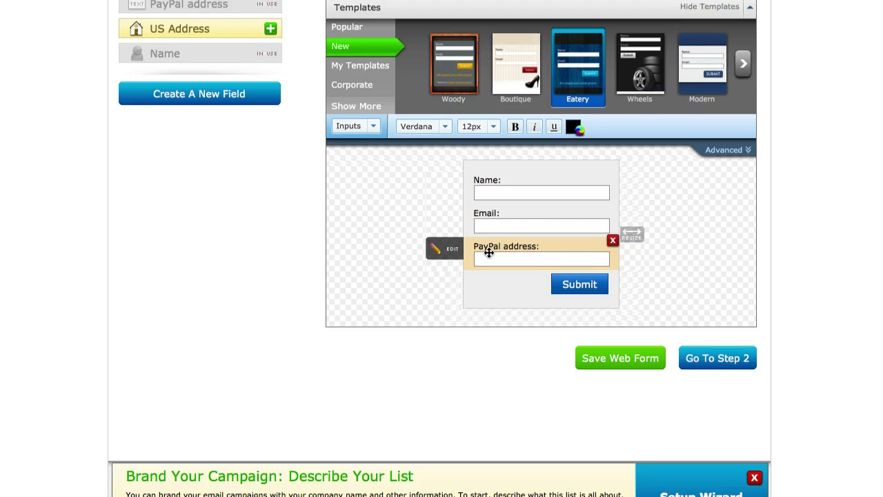
pyautogui.click(449, 252)
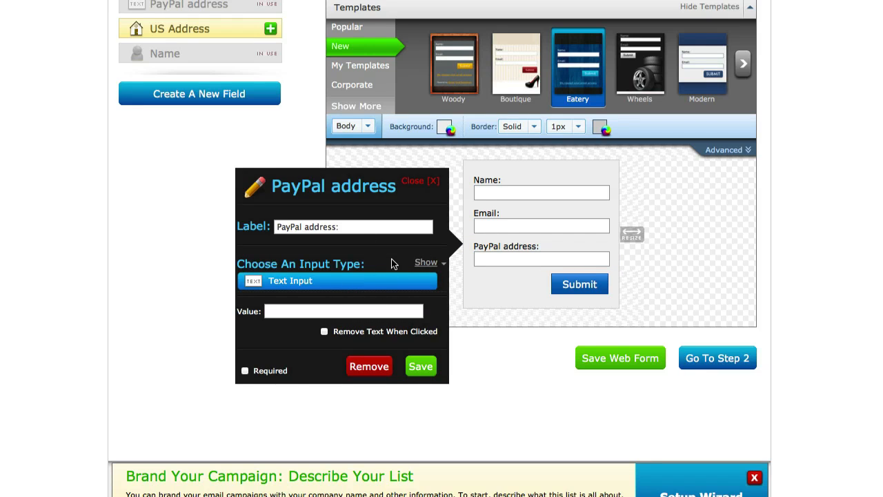
pyautogui.click(425, 263)
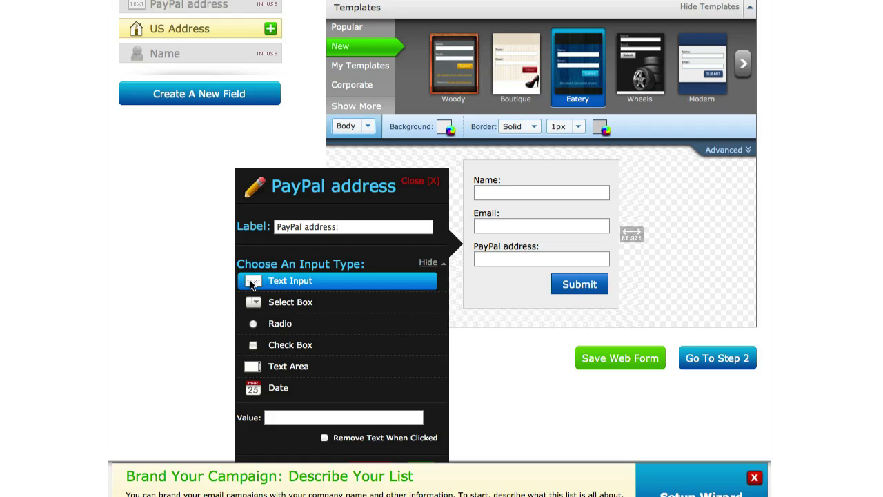
pyautogui.click(251, 283)
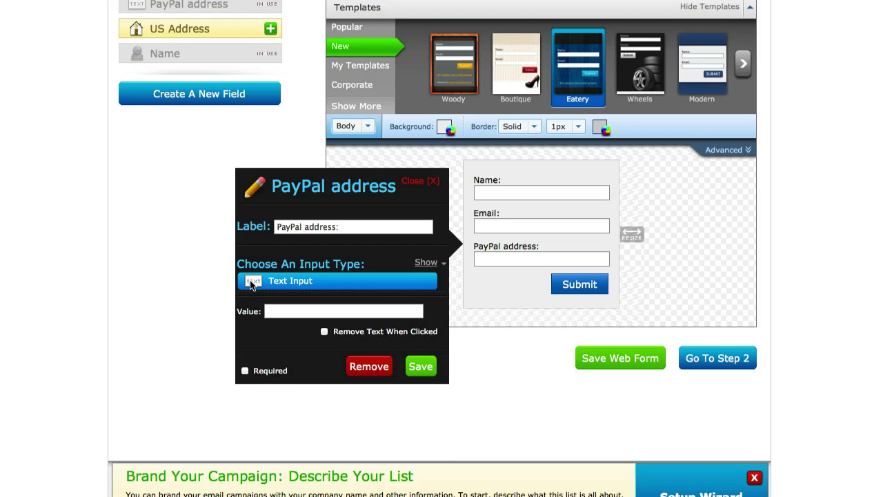
pyautogui.click(245, 372)
pyautogui.click(421, 366)
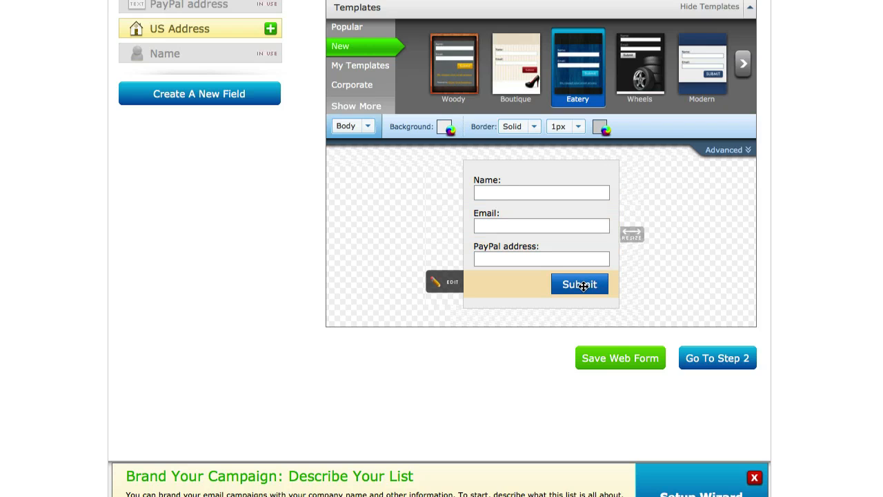
# - Proceed to the web form's settings and name the form "Member Signup"
pyautogui.click(711, 364)
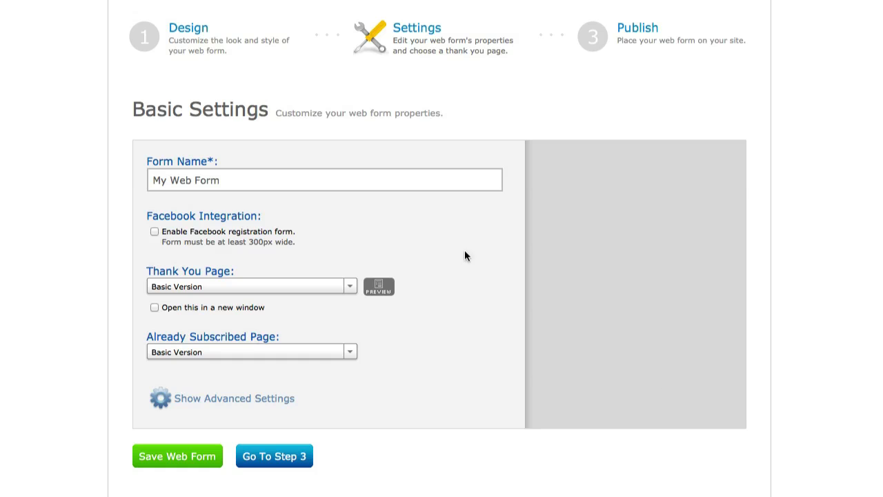
pyautogui.tripleClick(325, 178)
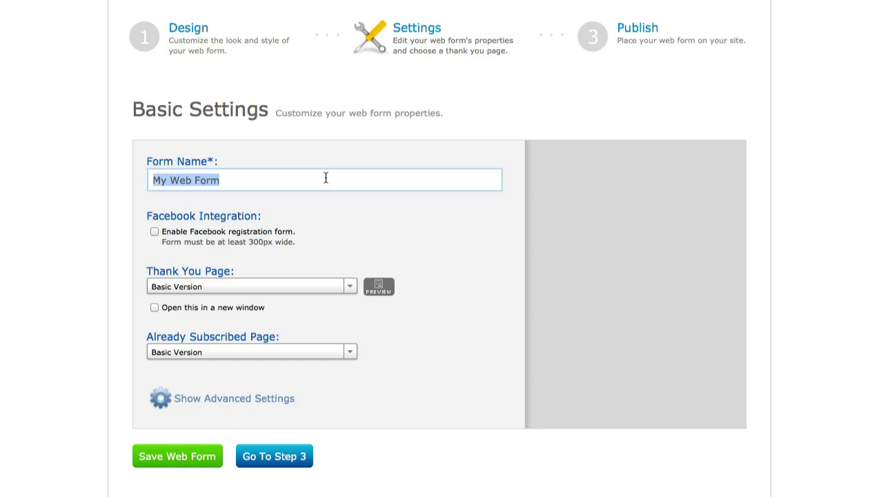
pyautogui.write('Membership')
pyautogui.press('BackSpace')
pyautogui.press('BackSpace')
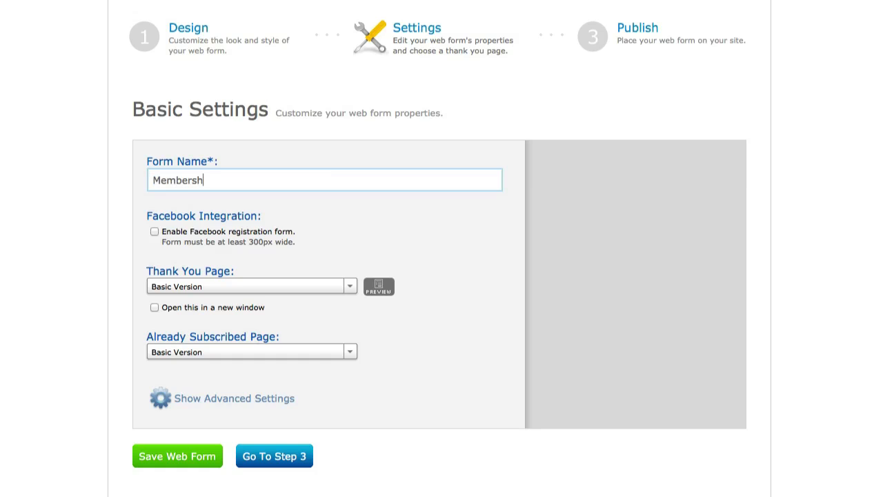
pyautogui.write('Signu')
pyautogui.press('BackSpace')
pyautogui.press('BackSpace')
pyautogui.press('BackSpace')
pyautogui.write('g')
pyautogui.scroll(-3, 341, 310)
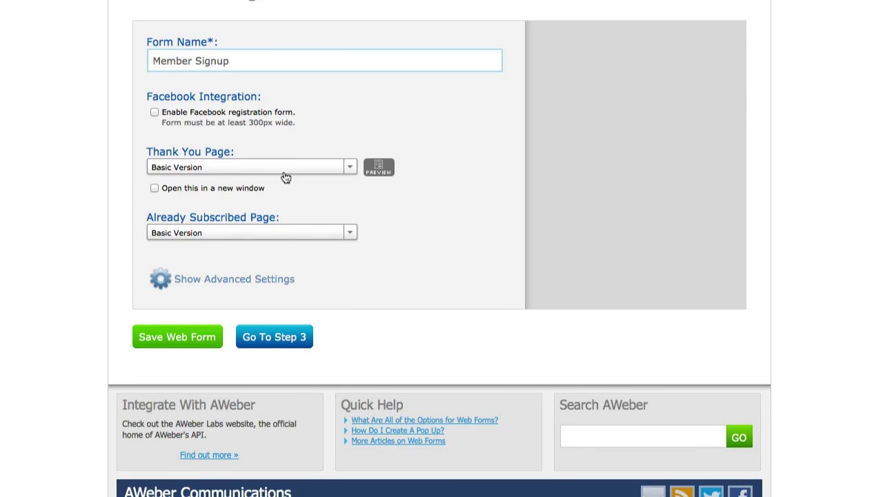
# - Set the thank you page to the "Smart" Video Version and save the web form for publishing
pyautogui.click(316, 174)
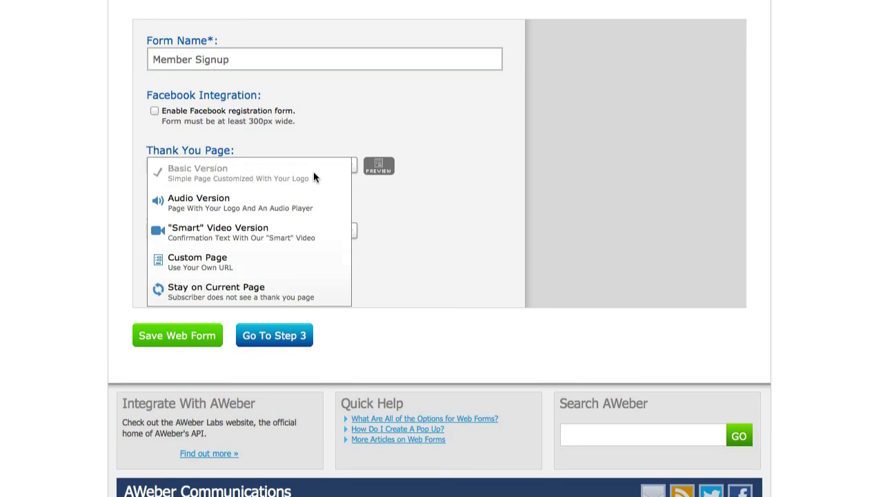
pyautogui.click(268, 236)
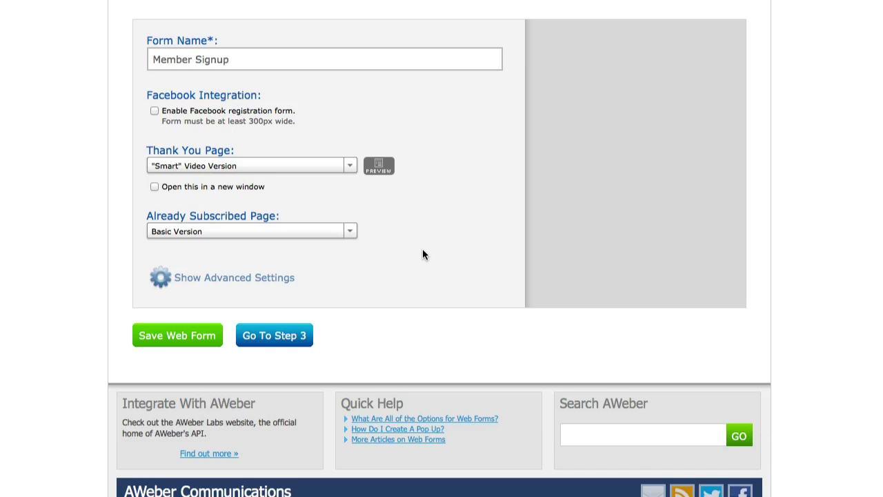
pyautogui.scroll(-2, 423, 248)
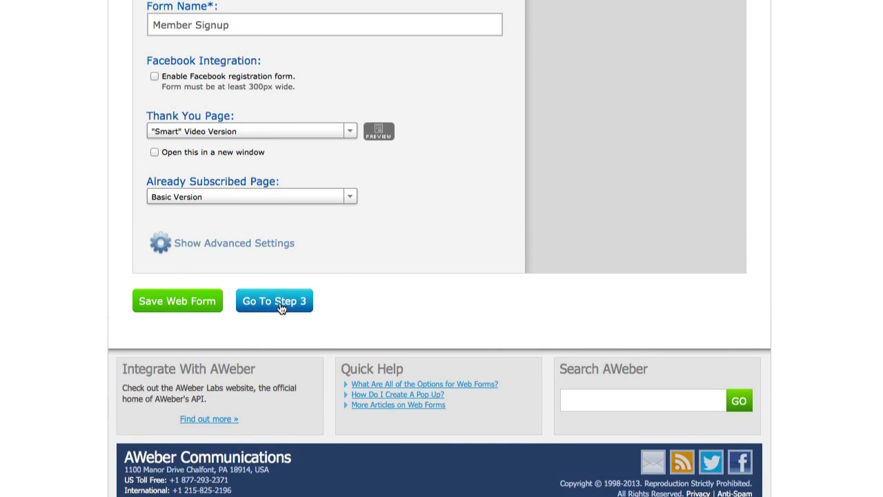
pyautogui.click(280, 307)
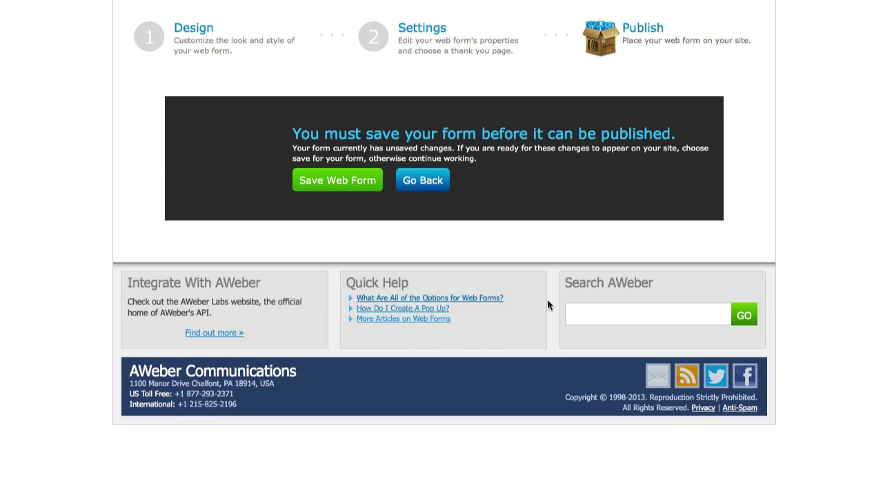
pyautogui.click(339, 182)
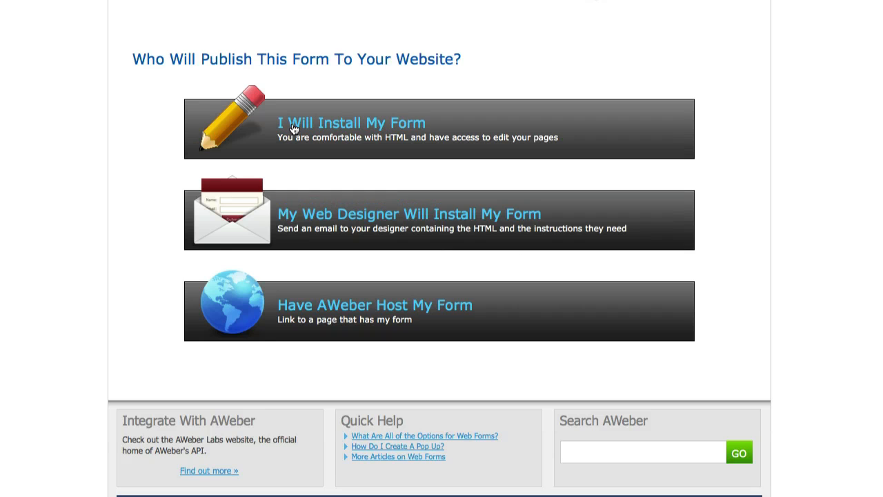
# - Choose the "I Will Install My Form" publishing option and copy the form's JavaScript snippet
pyautogui.scroll(-2, 304, 135)
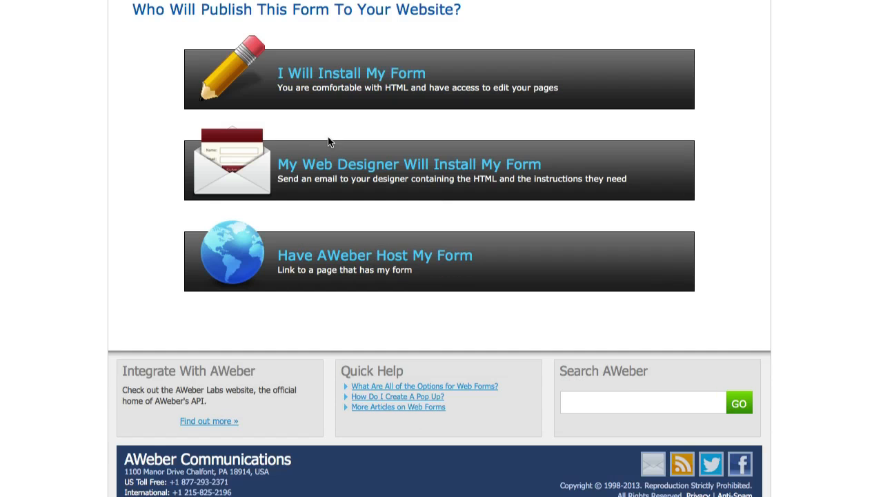
pyautogui.click(373, 86)
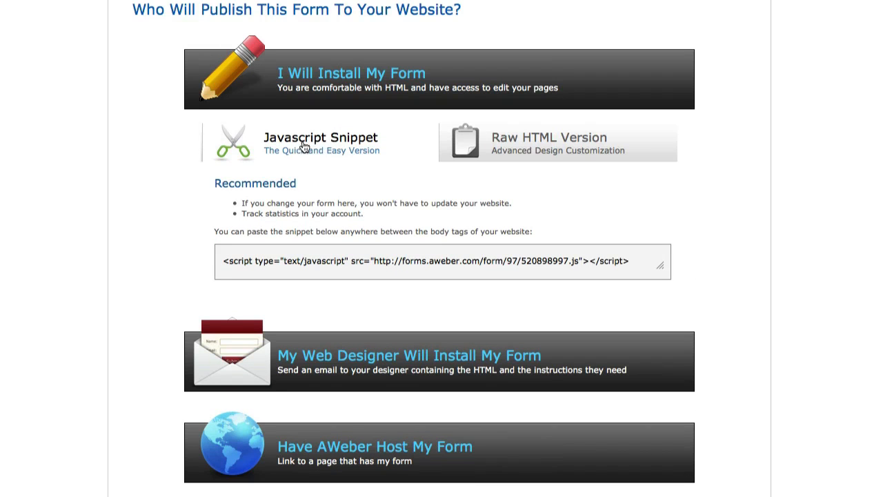
pyautogui.click(430, 272)
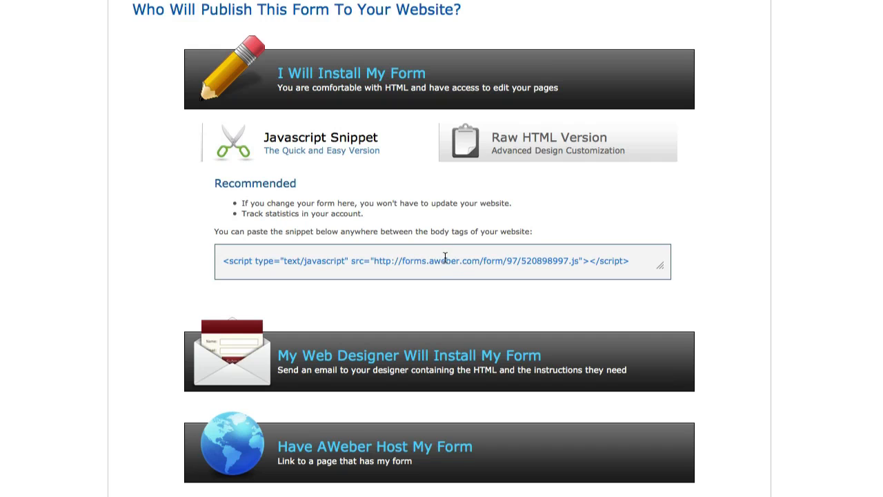
pyautogui.click(445, 258)
pyautogui.rightClick(431, 259)
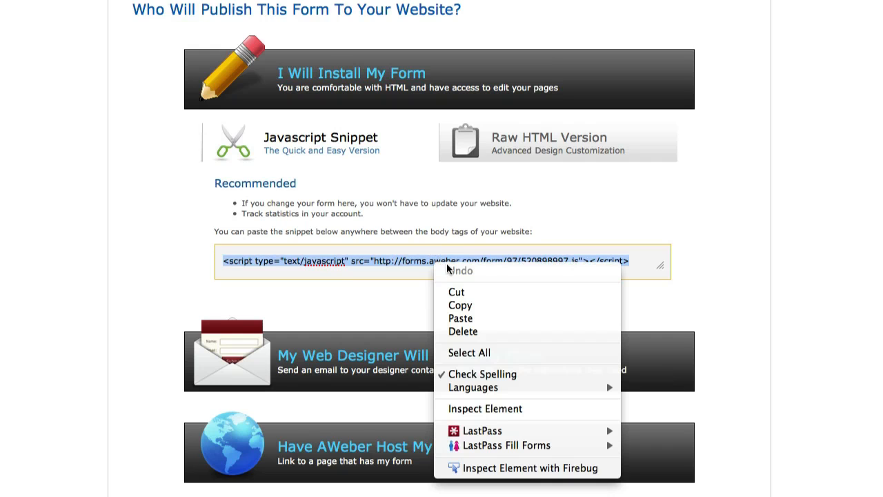
pyautogui.click(461, 306)
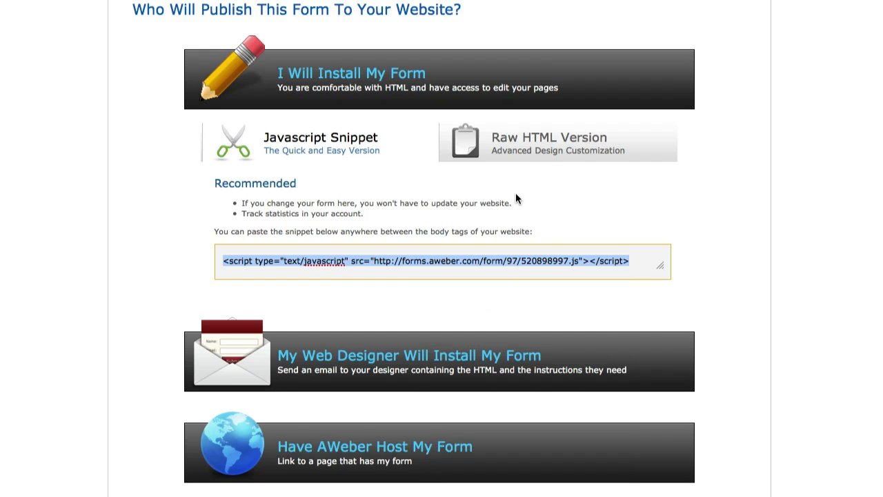
# - Examine the Raw HTML version of the web form's code
pyautogui.click(519, 157)
pyautogui.click(301, 290)
pyautogui.moveTo(301, 290); pyautogui.dragTo(418, 301)
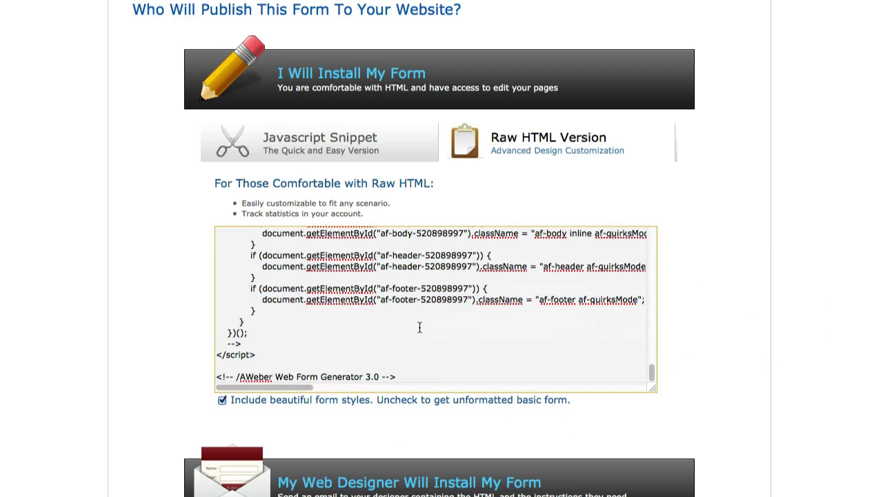
pyautogui.scroll(10, 420, 327)
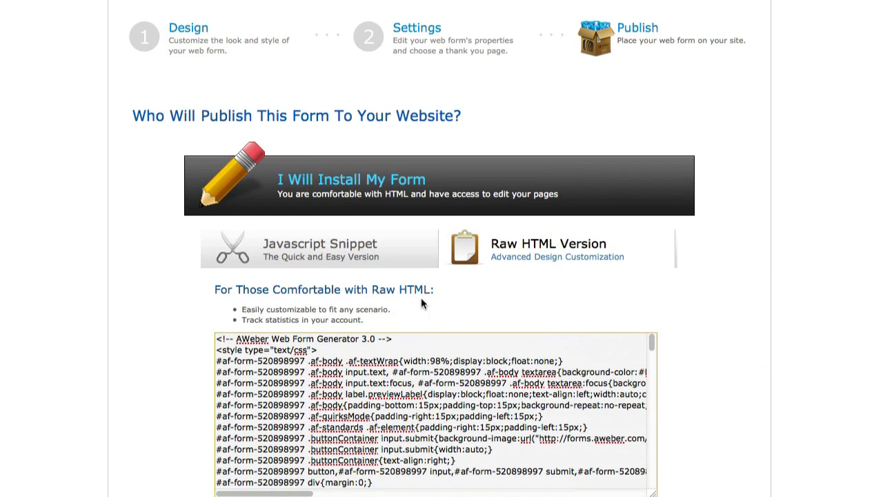
# - Return to the JavaScript Snippet version and copy the whole script again
pyautogui.click(357, 264)
pyautogui.click(415, 366)
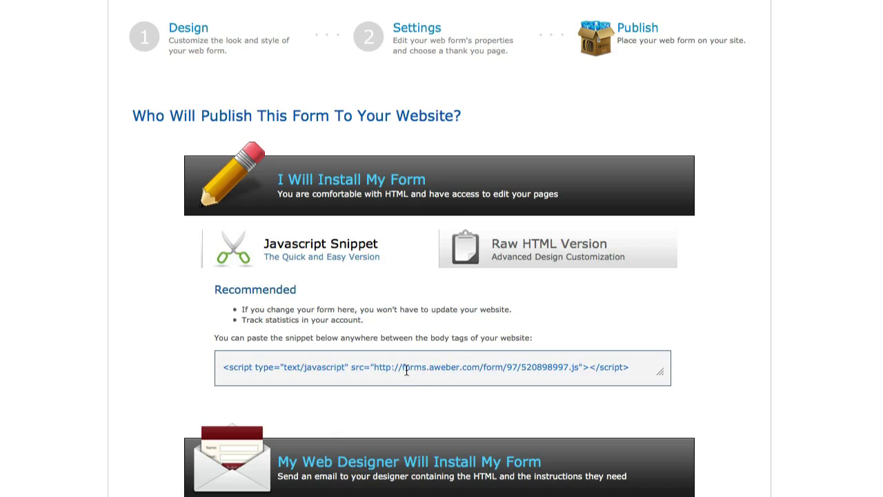
pyautogui.click(409, 367)
pyautogui.click(404, 366)
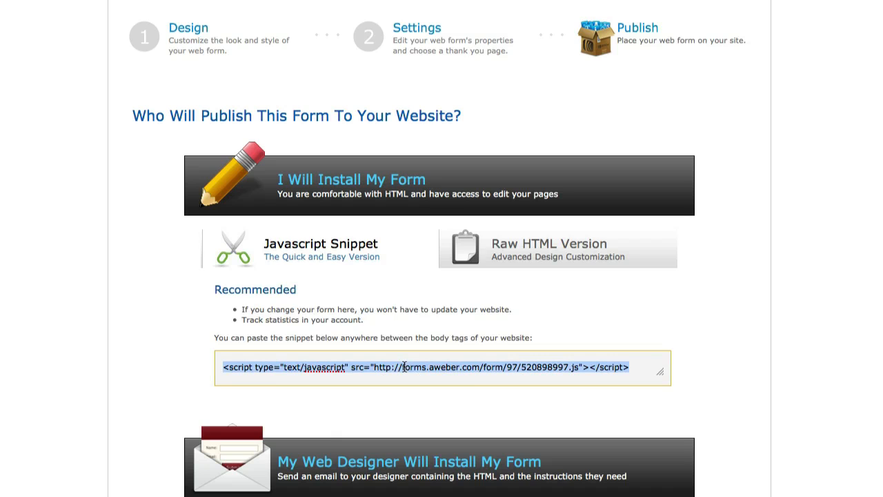
pyautogui.rightClick(395, 369)
pyautogui.click(422, 412)
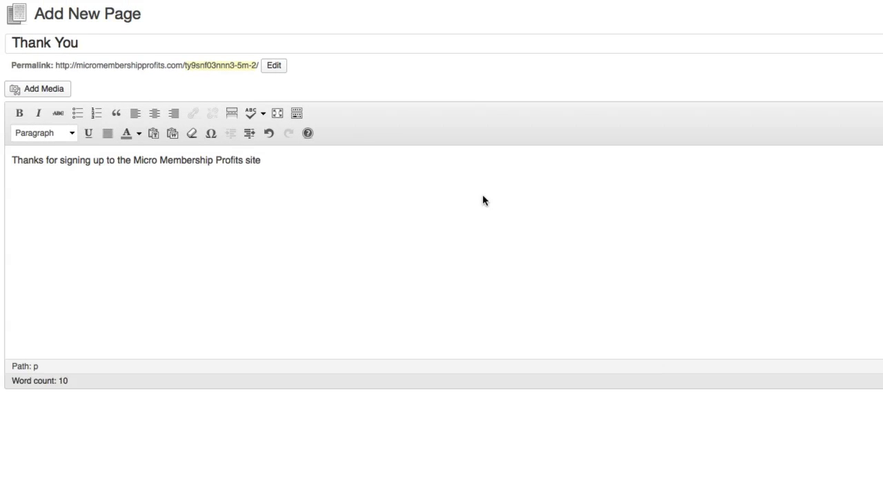
# - Switch to the WordPress Thank You page and add the line "Please fill in your name, email and paypal address to sign up as a member."
pyautogui.write('Please fill in your ')
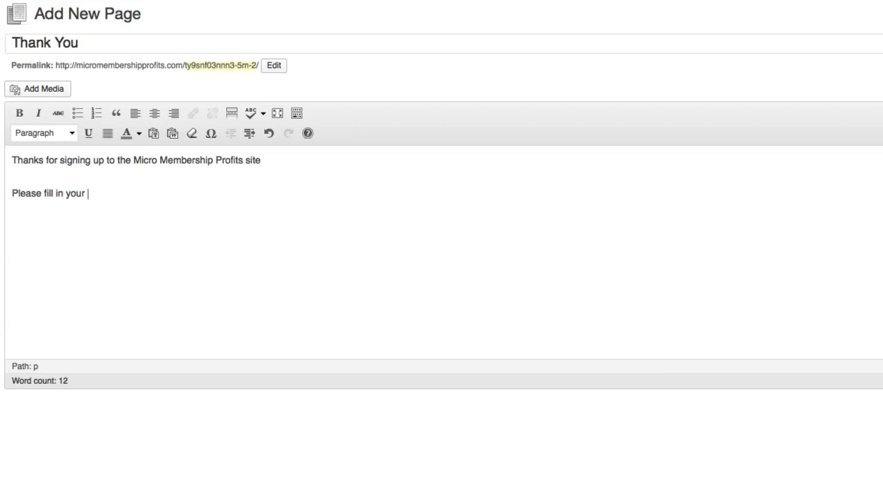
pyautogui.write('name, email and pay')
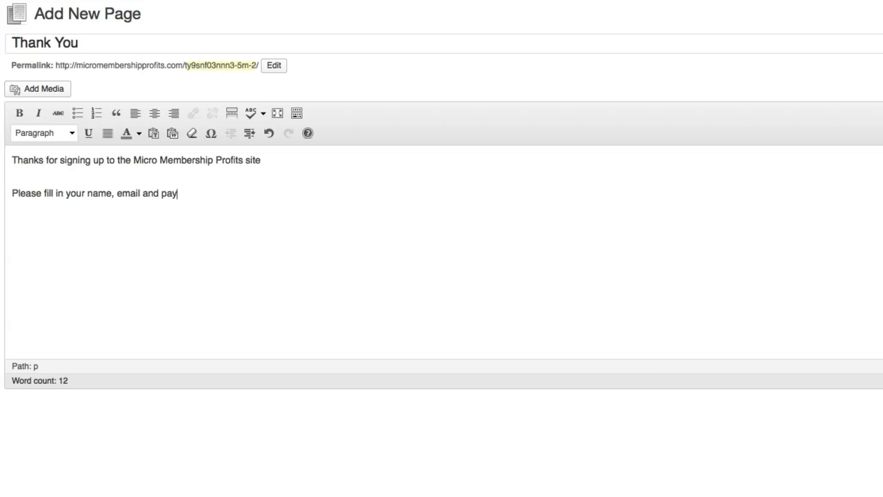
pyautogui.write('pal address')
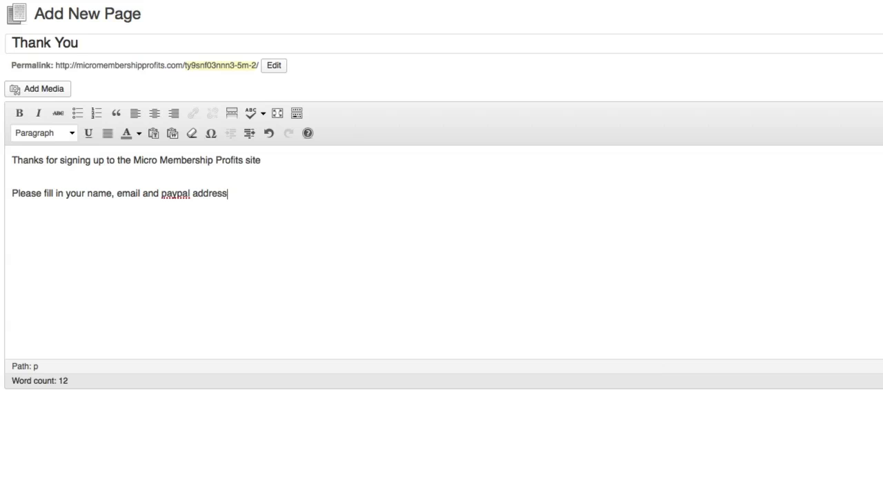
pyautogui.write(' to sign up as a member.')
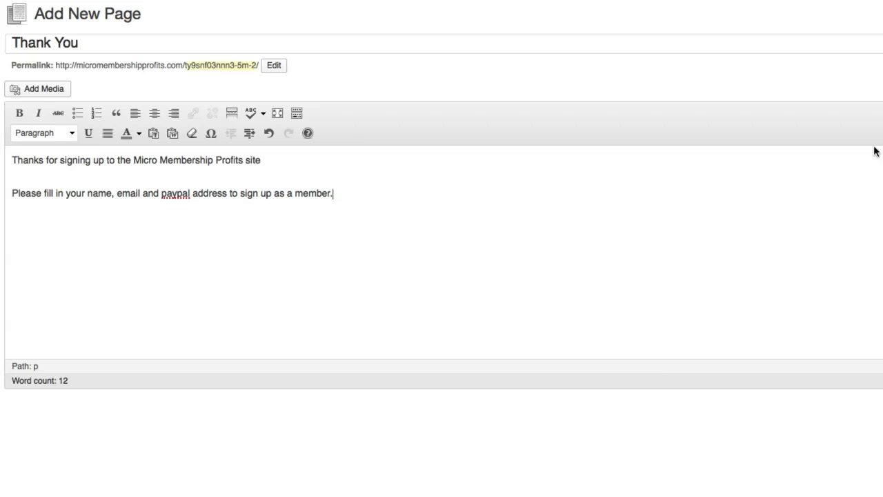
pyautogui.press('Return')
pyautogui.rightClick(42, 226)
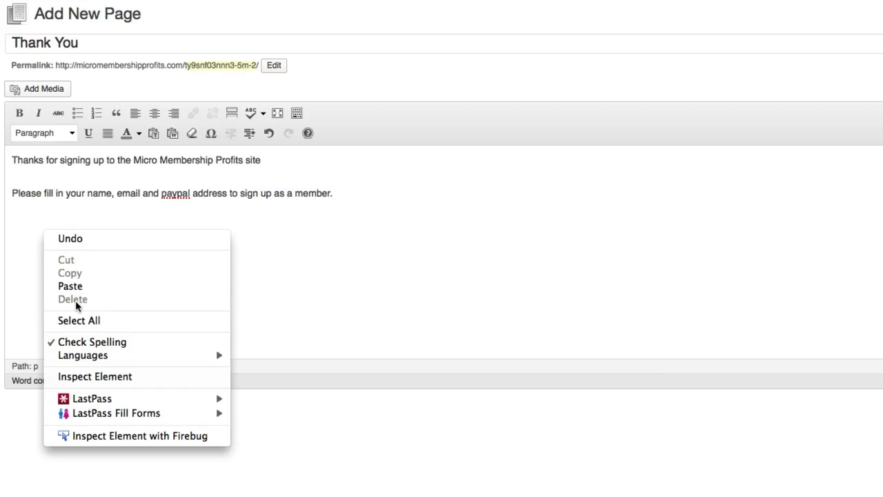
pyautogui.click(19, 225)
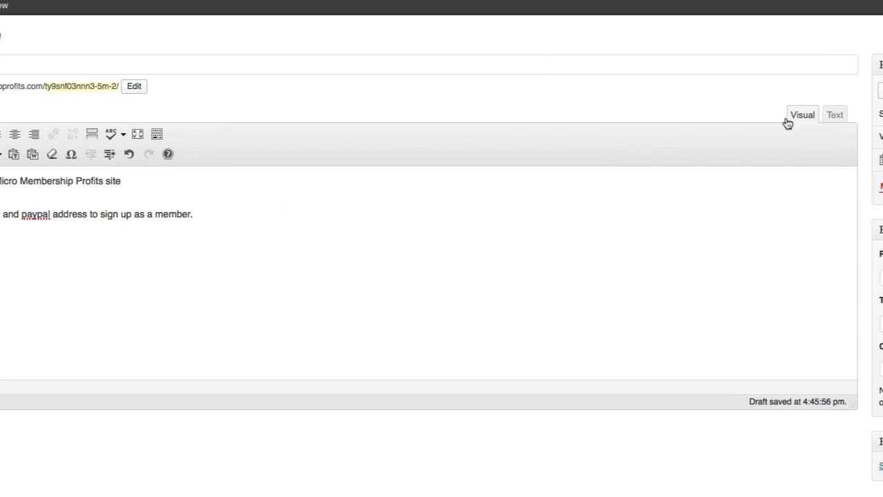
# - In the page's HTML source, replace the &nbsp; line below the sign-up instruction with the copied AWeber form script
pyautogui.click(835, 117)
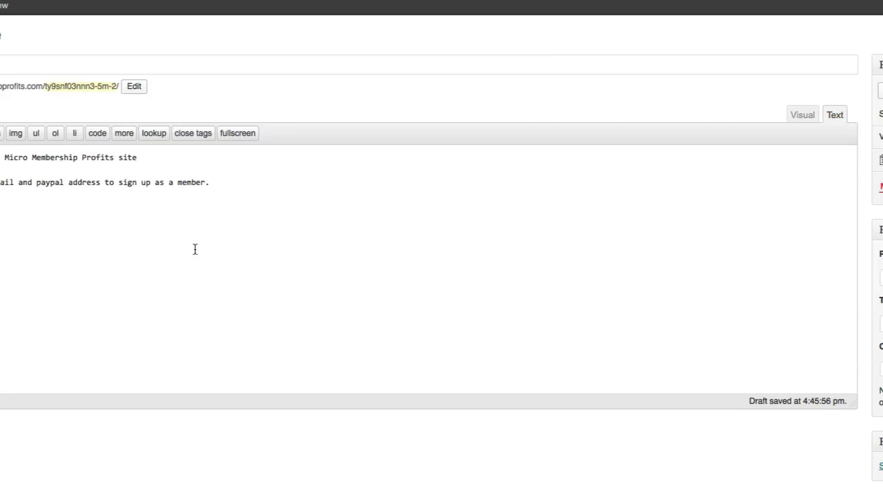
pyautogui.moveTo(47, 207); pyautogui.dragTo(16, 207)
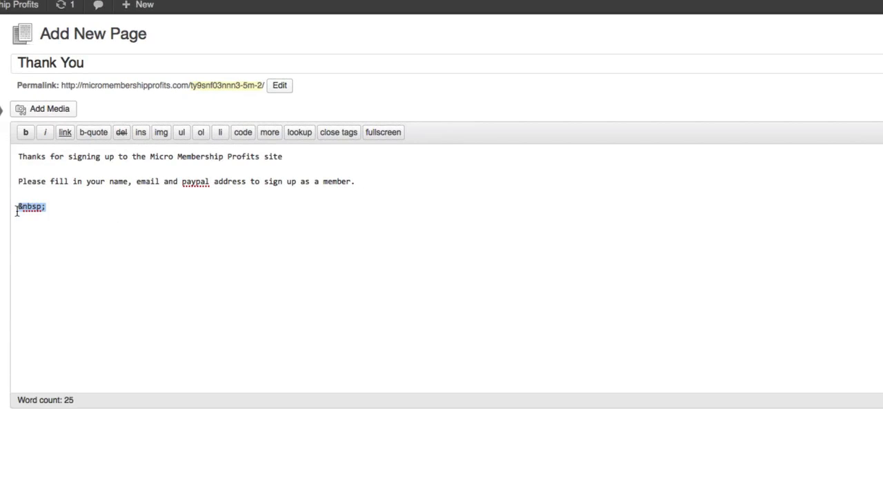
pyautogui.click(69, 216)
pyautogui.moveTo(55, 206); pyautogui.dragTo(11, 206)
pyautogui.press('BackSpace')
pyautogui.rightClick(37, 211)
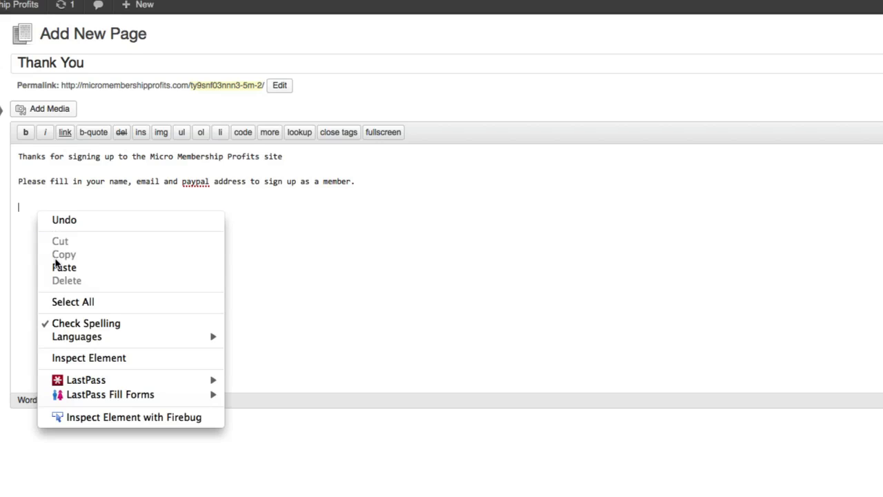
pyautogui.click(64, 267)
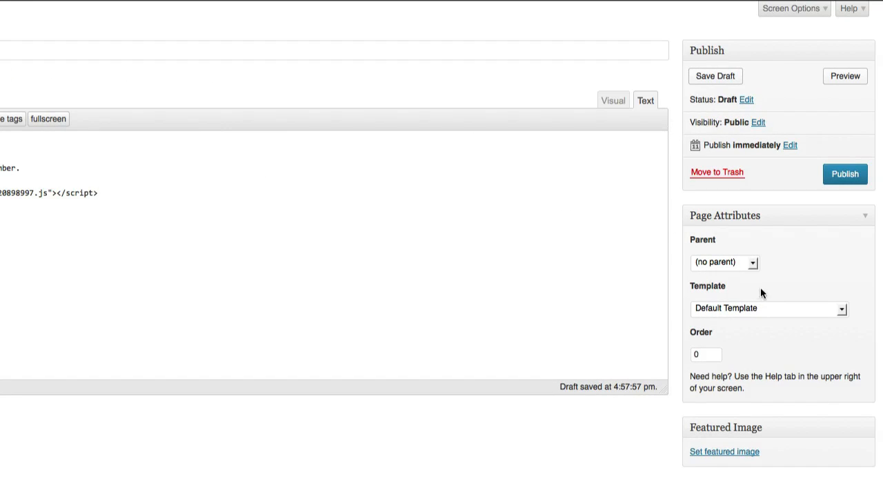
# - Assign the Front Page Template to the Thank You page and publish it
pyautogui.click(722, 307)
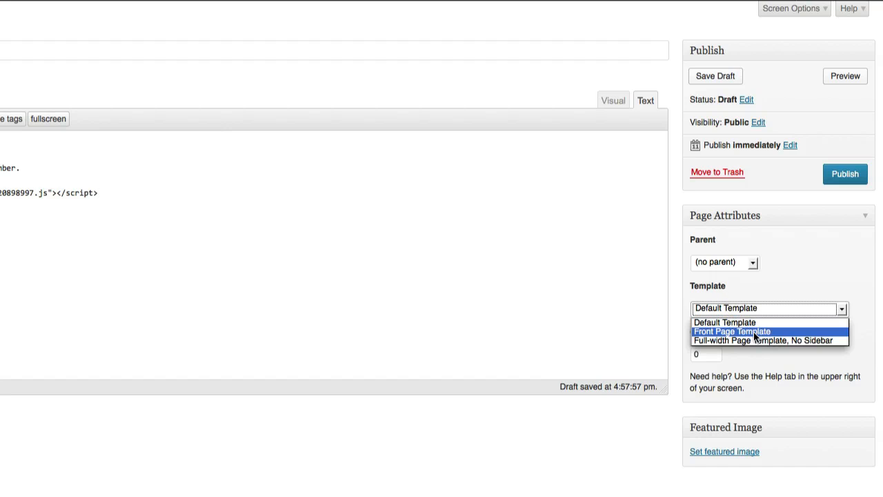
pyautogui.click(778, 332)
pyautogui.click(787, 286)
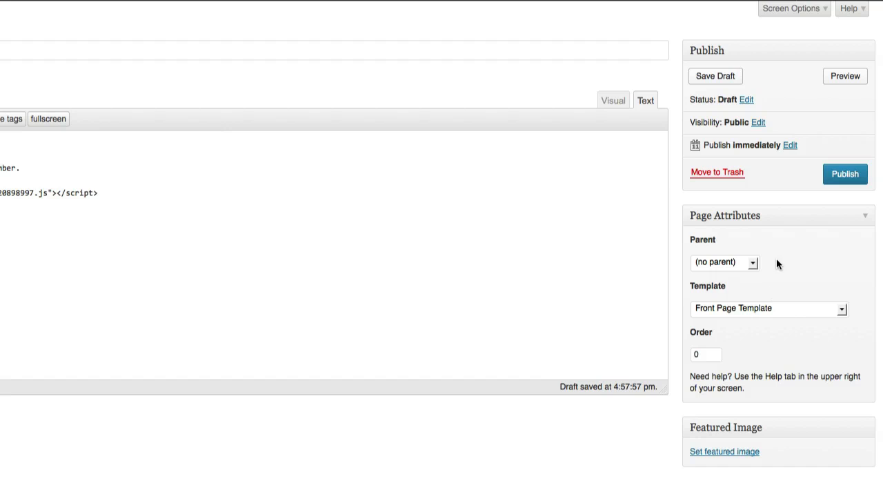
pyautogui.click(839, 176)
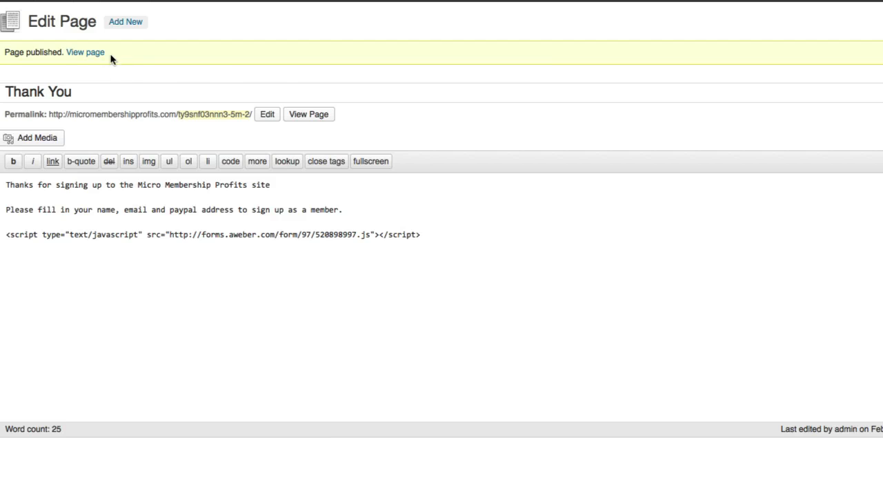
# - Open the published Thank You page in a separate browser tab to check the embedded form
pyautogui.rightClick(84, 53)
pyautogui.click(109, 62)
pyautogui.hotkey('ctrl', 'Tab')
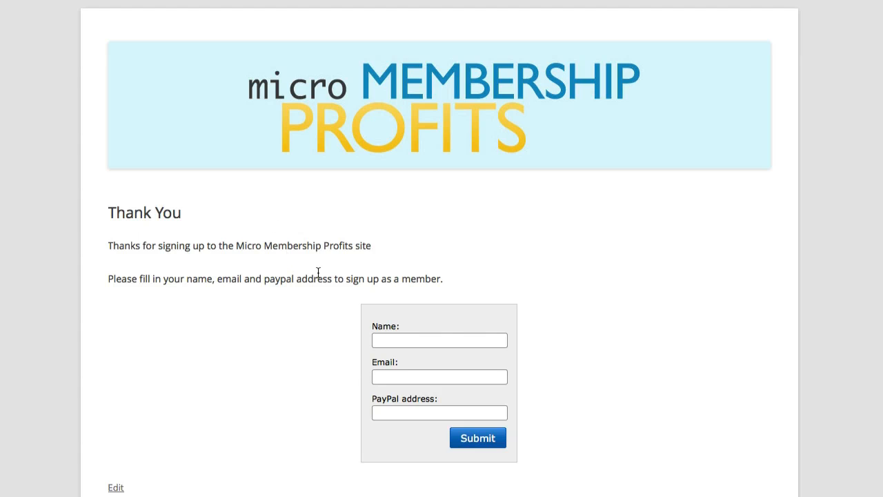
# - Select the full web address of the published Thank You page
pyautogui.moveTo(51, 3)
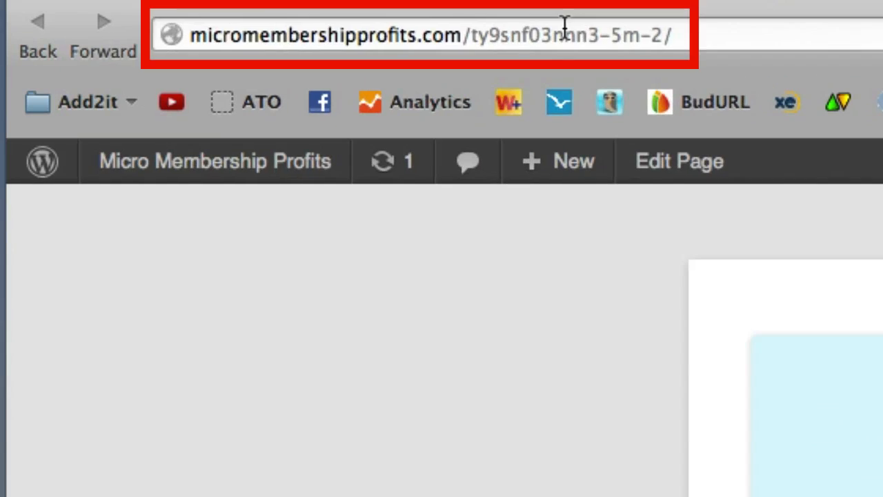
pyautogui.click(564, 26)
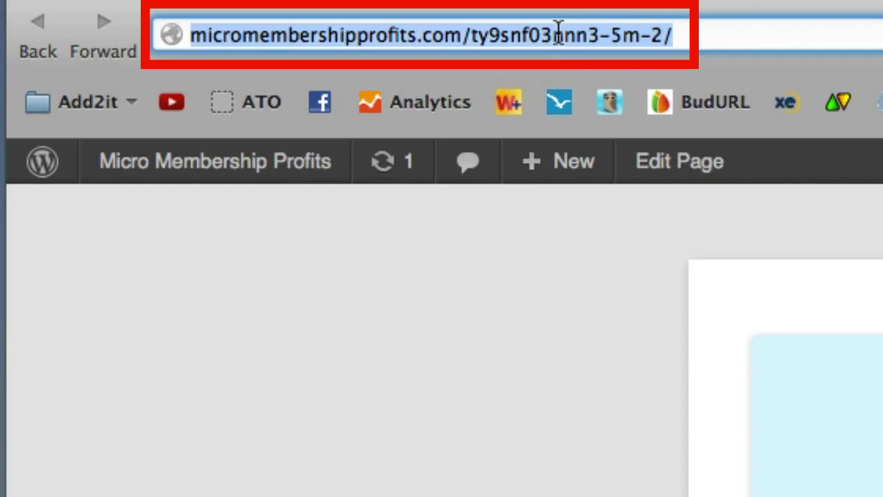
pyautogui.rightClick(574, 37)
pyautogui.click(572, 37)
pyautogui.click(588, 38)
pyautogui.tripleClick(597, 34)
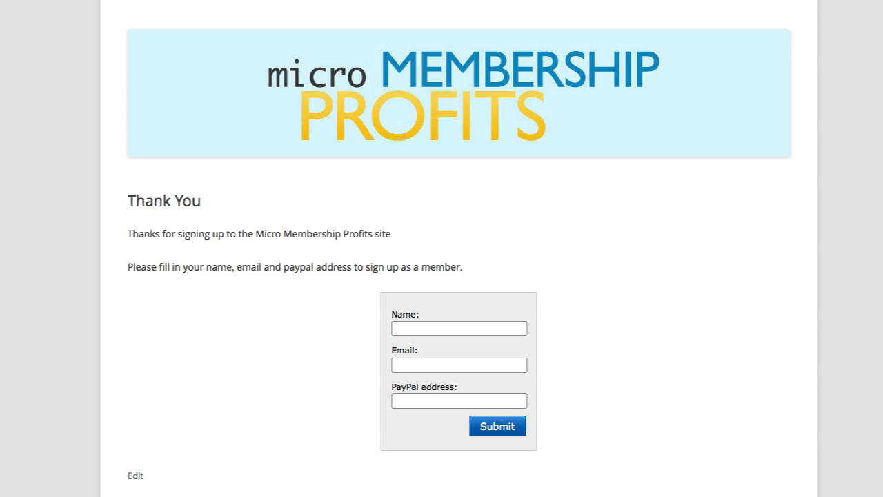
pyautogui.press('Escape')
pyautogui.moveTo(41, 2)
pyautogui.click(431, 331)
pyautogui.scroll(1, 431, 331)
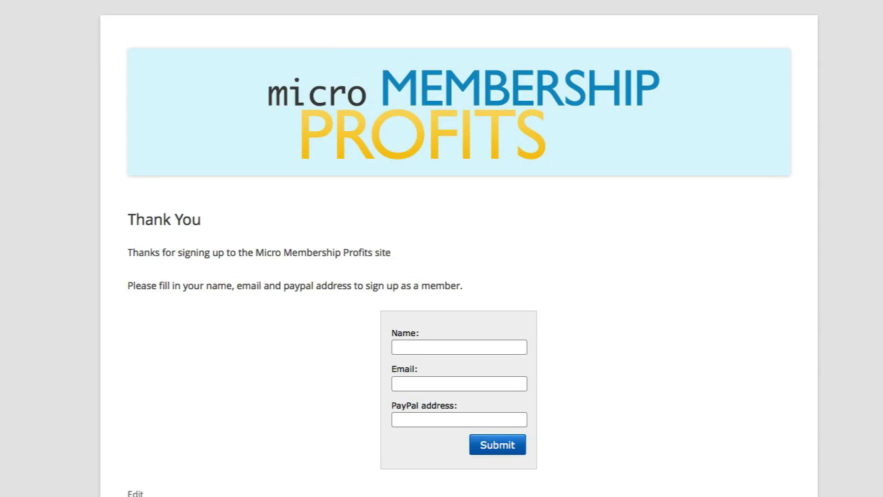
pyautogui.scroll(-1, 459, 255)
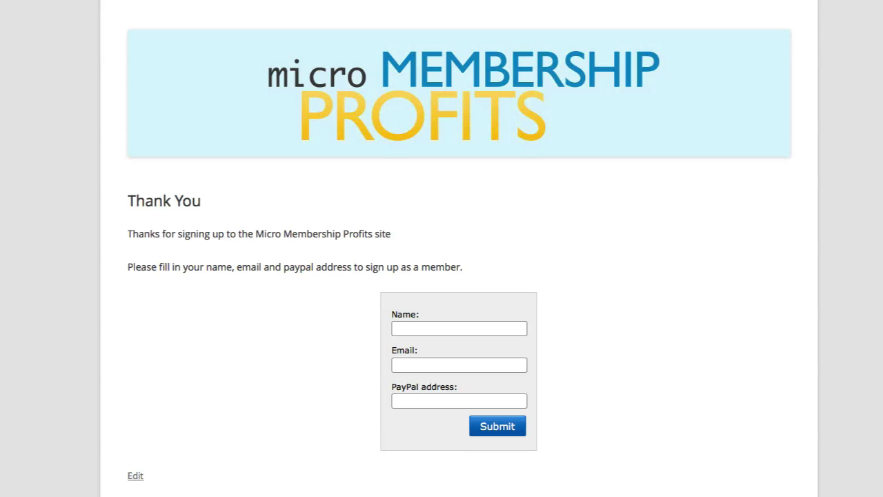